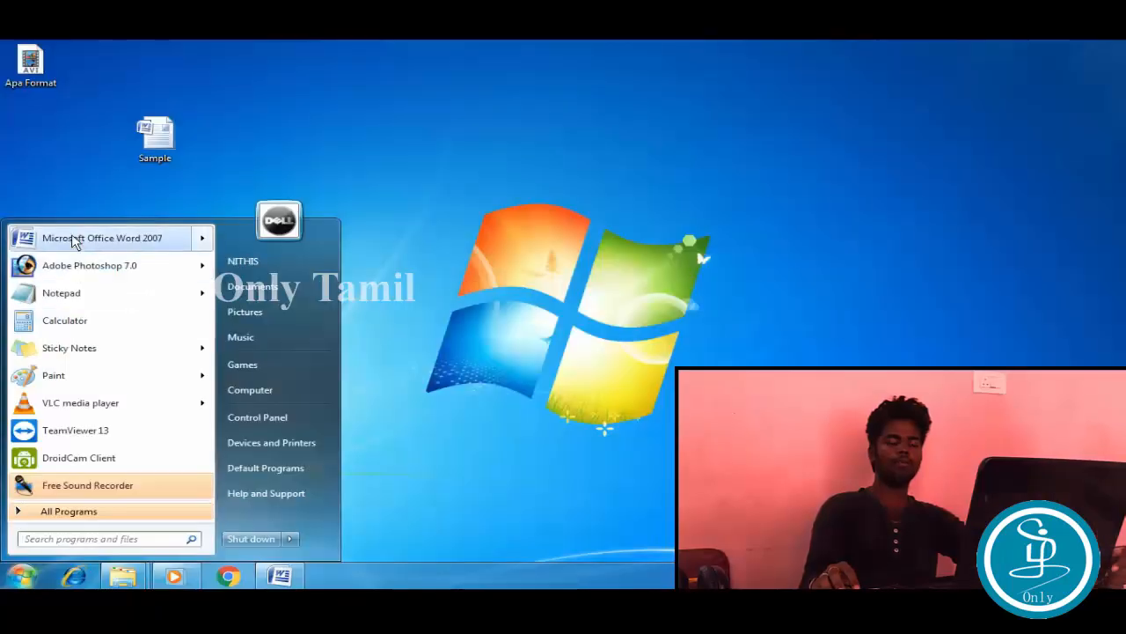
# Step: Open a new Word document in a maximized window and set its font to Times New Roman, size 12
pyautogui.click(76, 238)
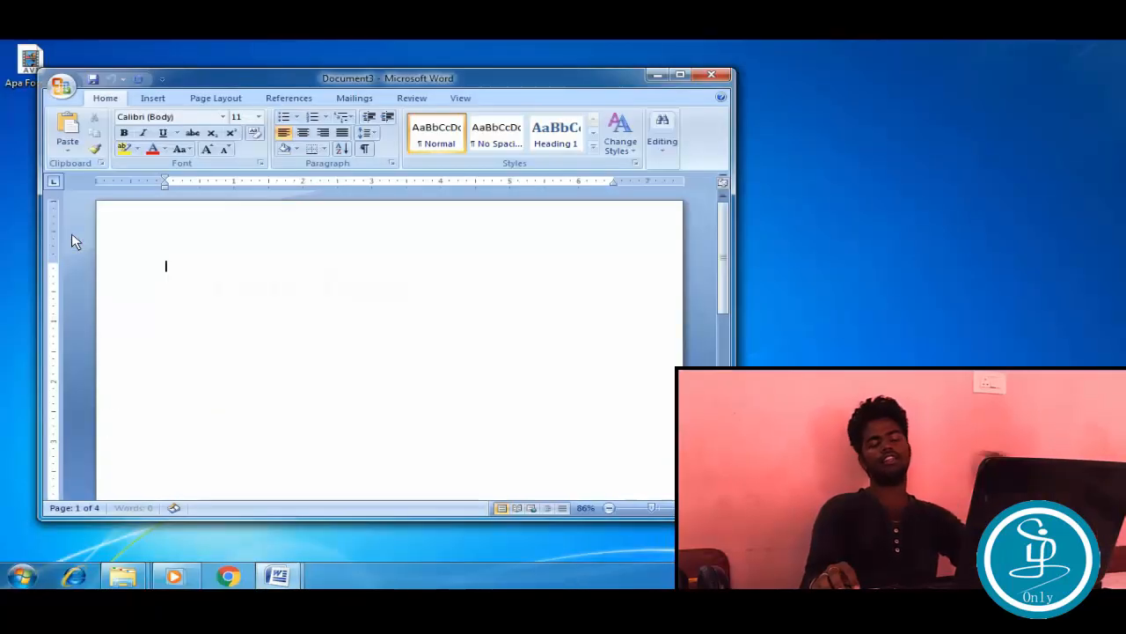
pyautogui.click(683, 76)
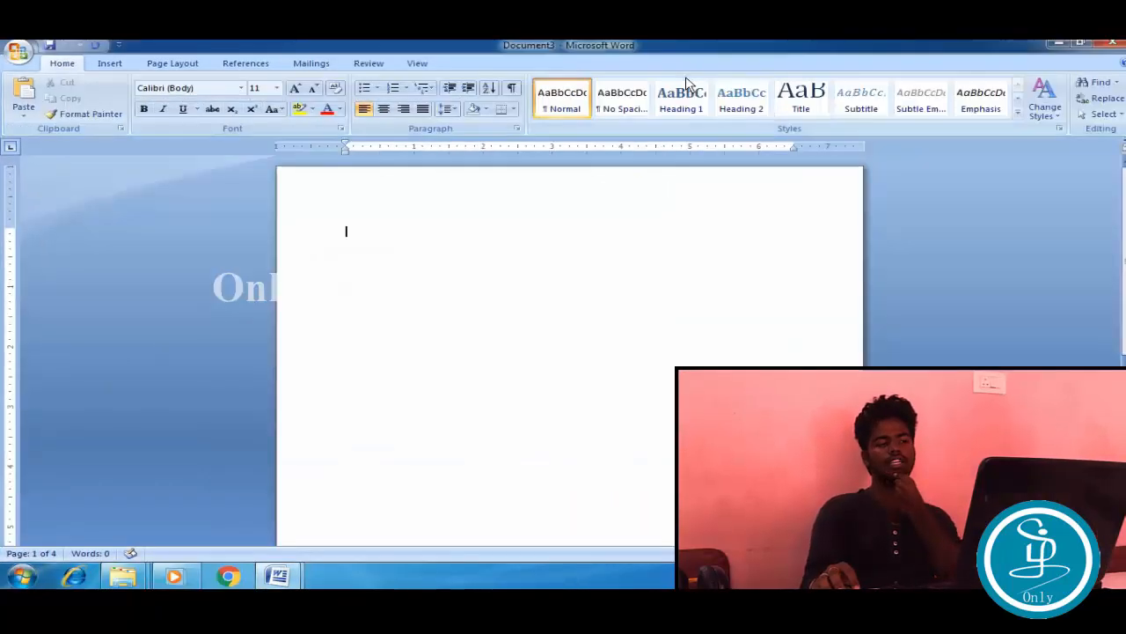
pyautogui.click(242, 88)
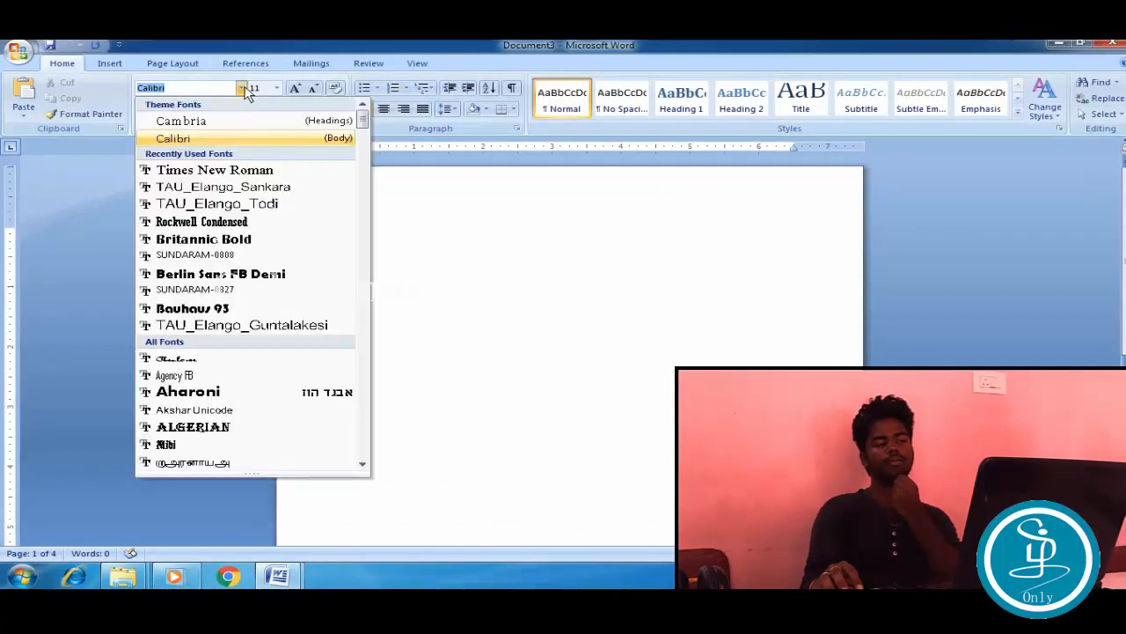
pyautogui.click(268, 171)
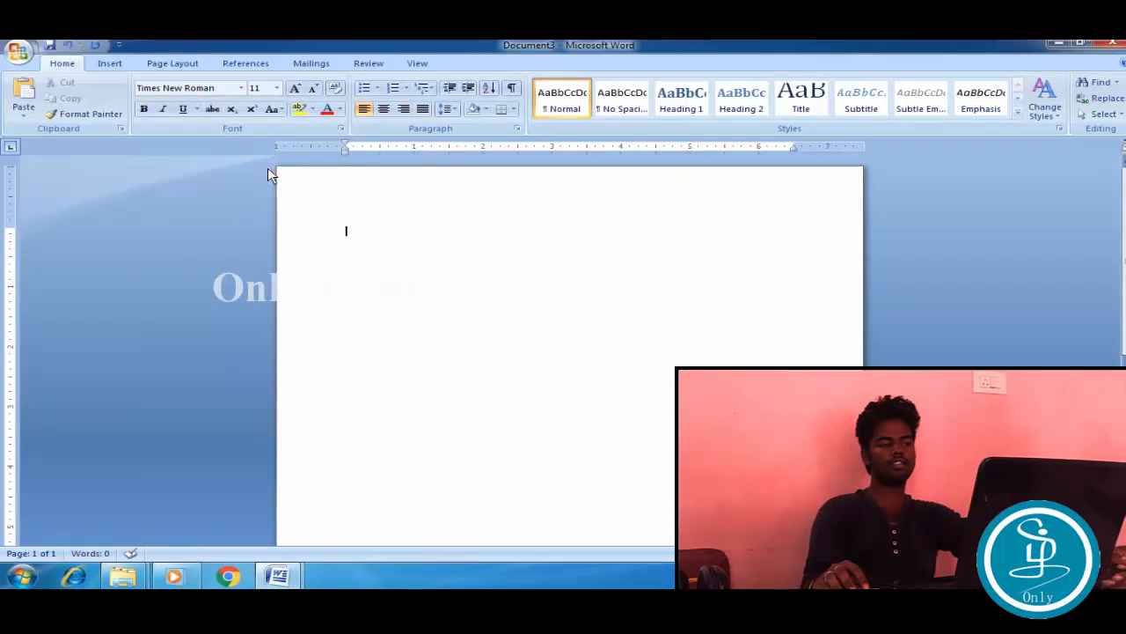
pyautogui.click(276, 89)
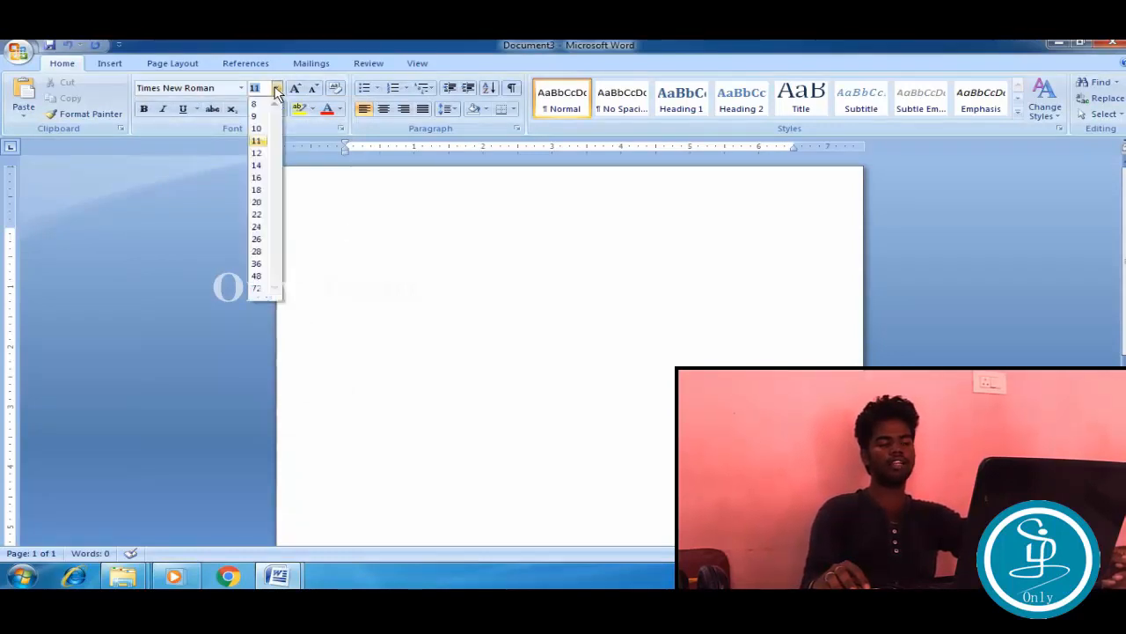
pyautogui.click(267, 152)
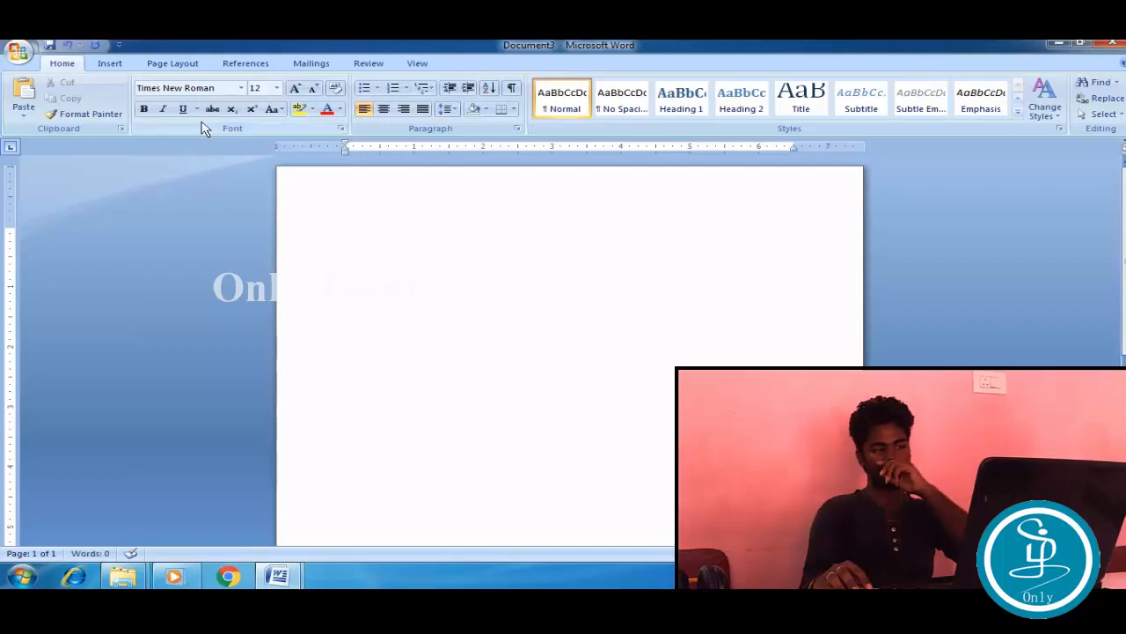
# Step: Apply the Normal margins preset, 1" on all sides, to the document
pyautogui.click(166, 69)
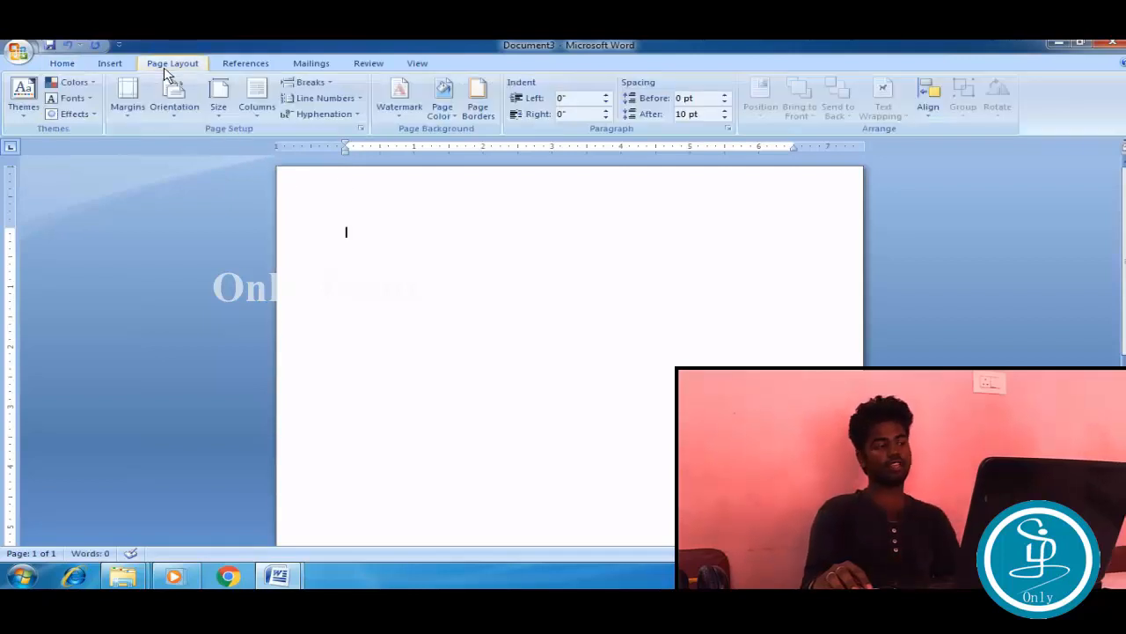
pyautogui.click(129, 104)
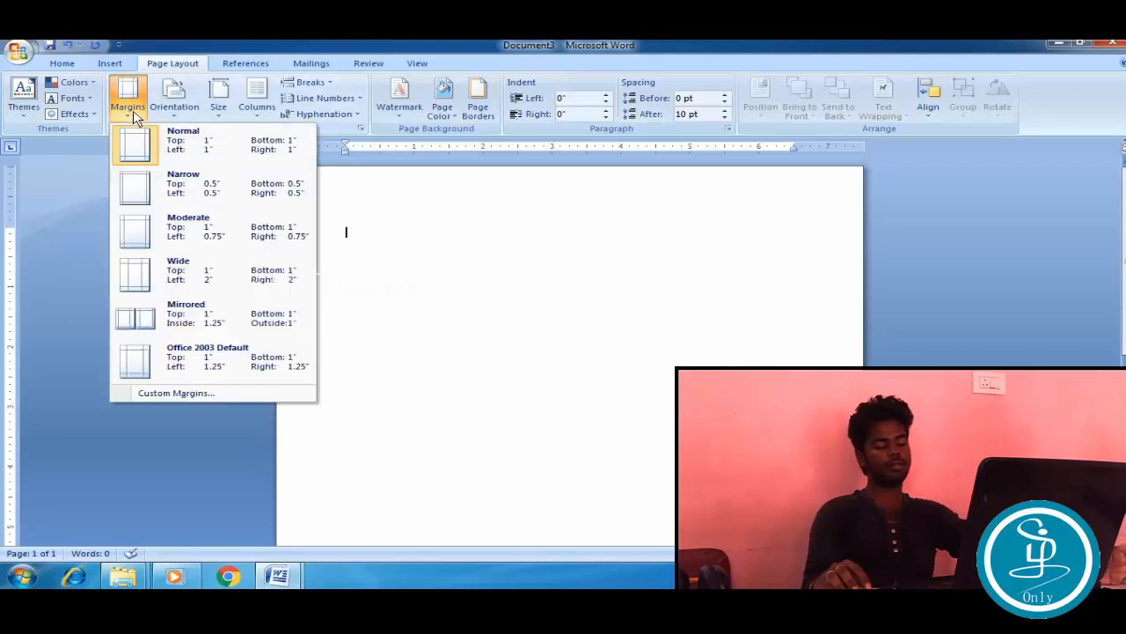
pyautogui.click(215, 151)
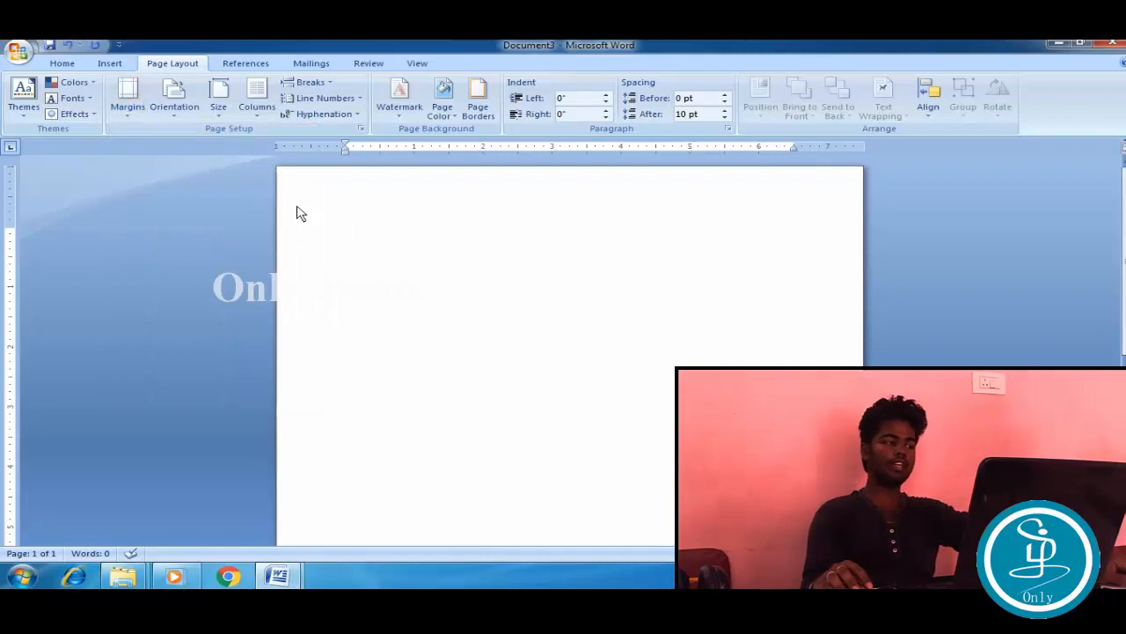
# Step: Insert a Blank header with a different first page, and enter "Running Head: Title" followed by the page number 1
pyautogui.click(109, 64)
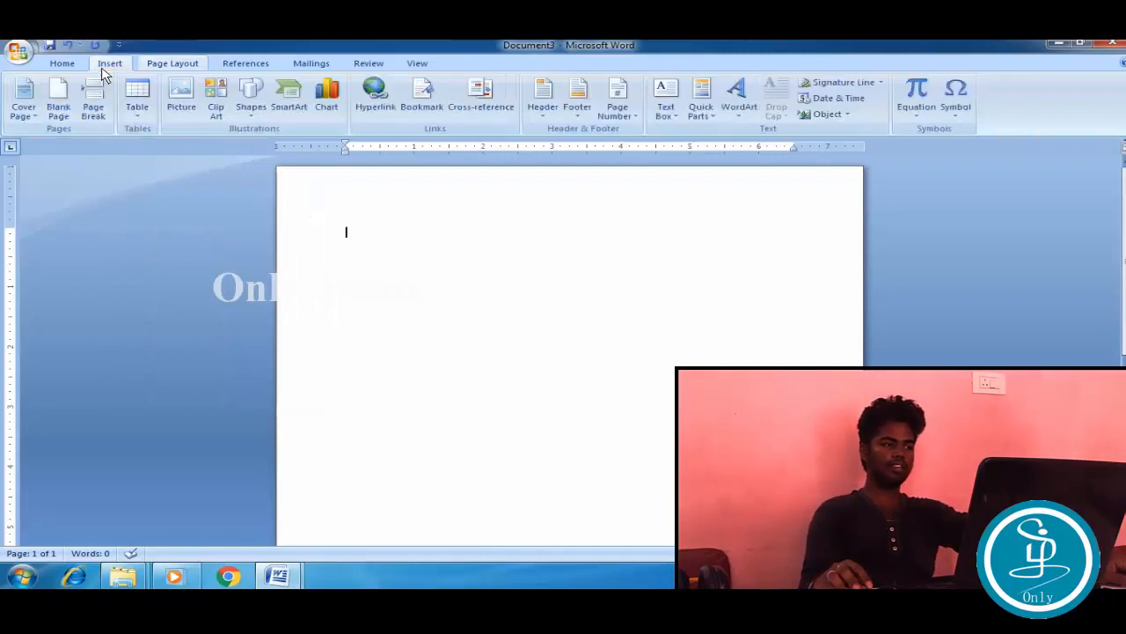
pyautogui.click(541, 107)
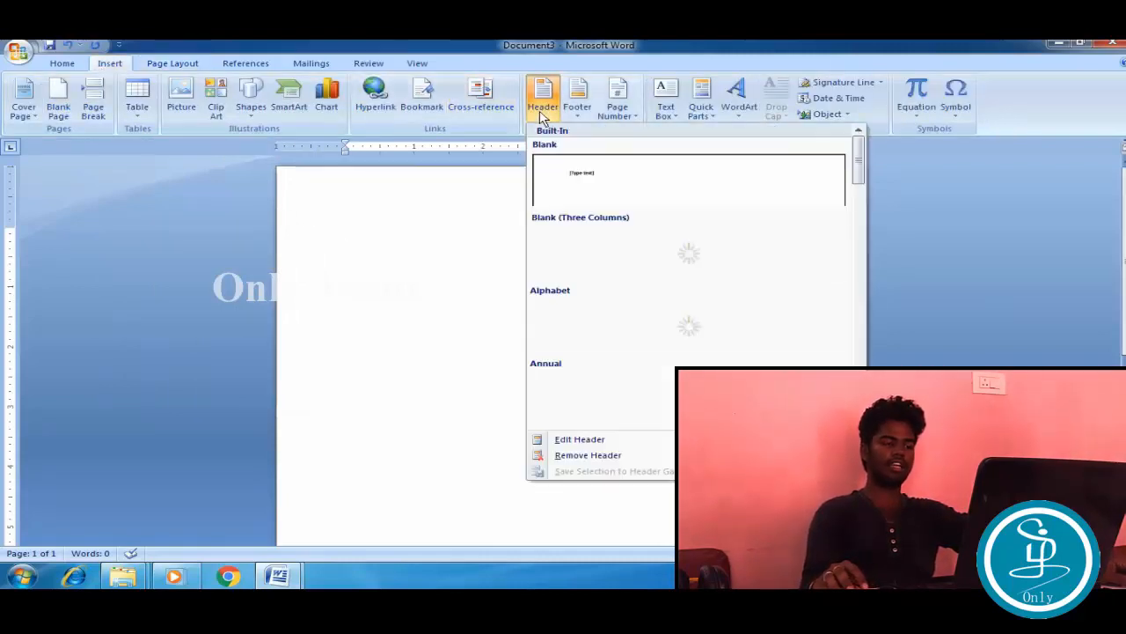
pyautogui.click(630, 194)
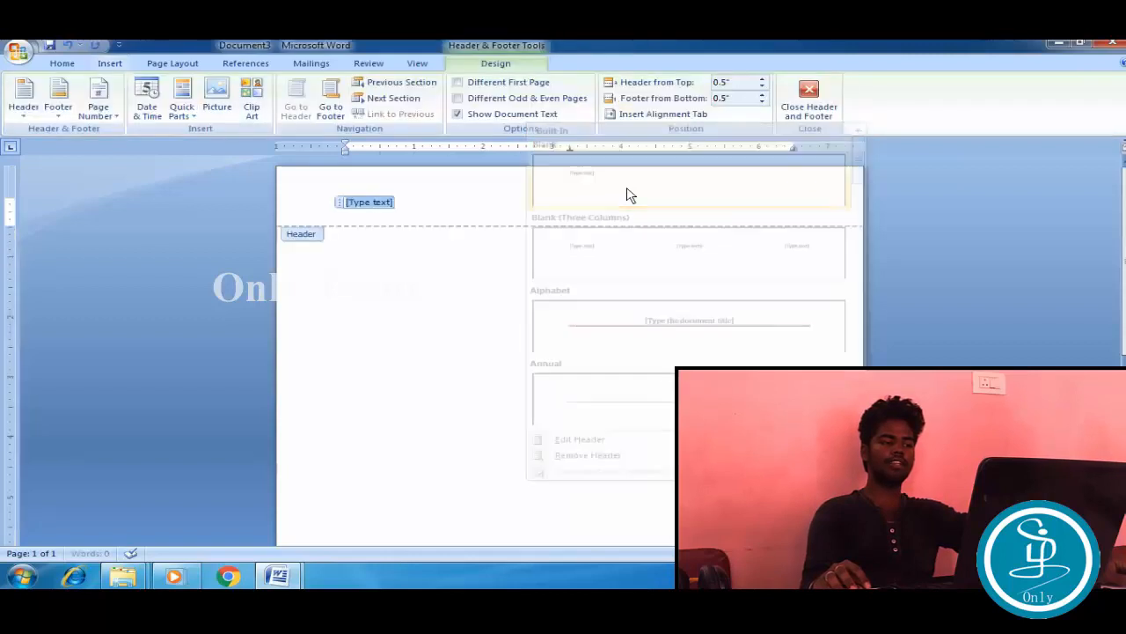
pyautogui.click(475, 85)
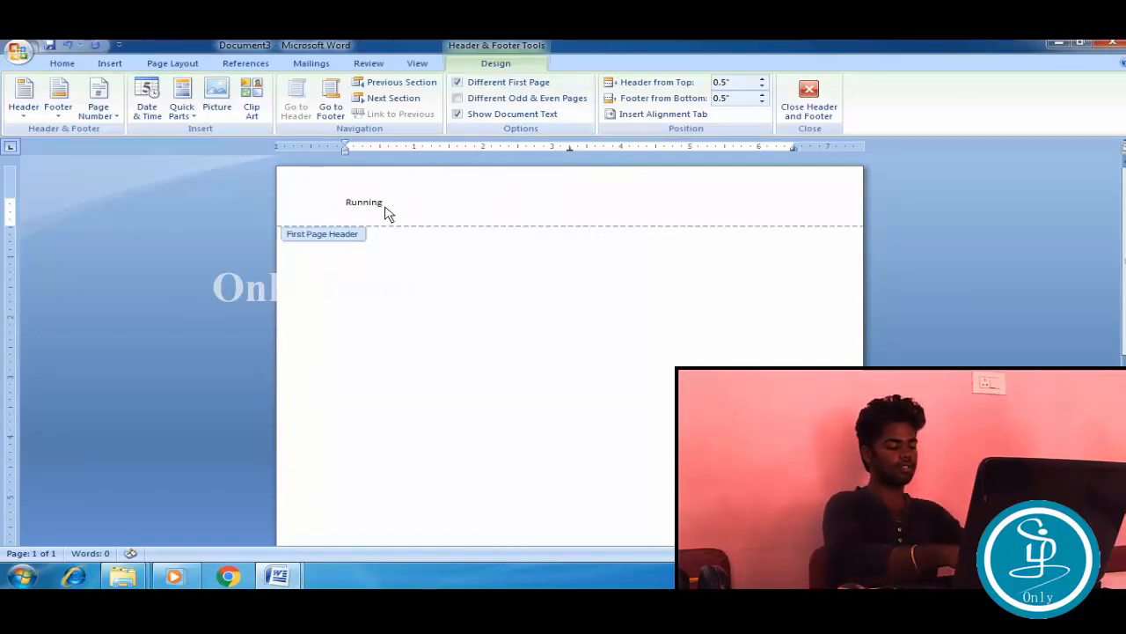
pyautogui.write('head')
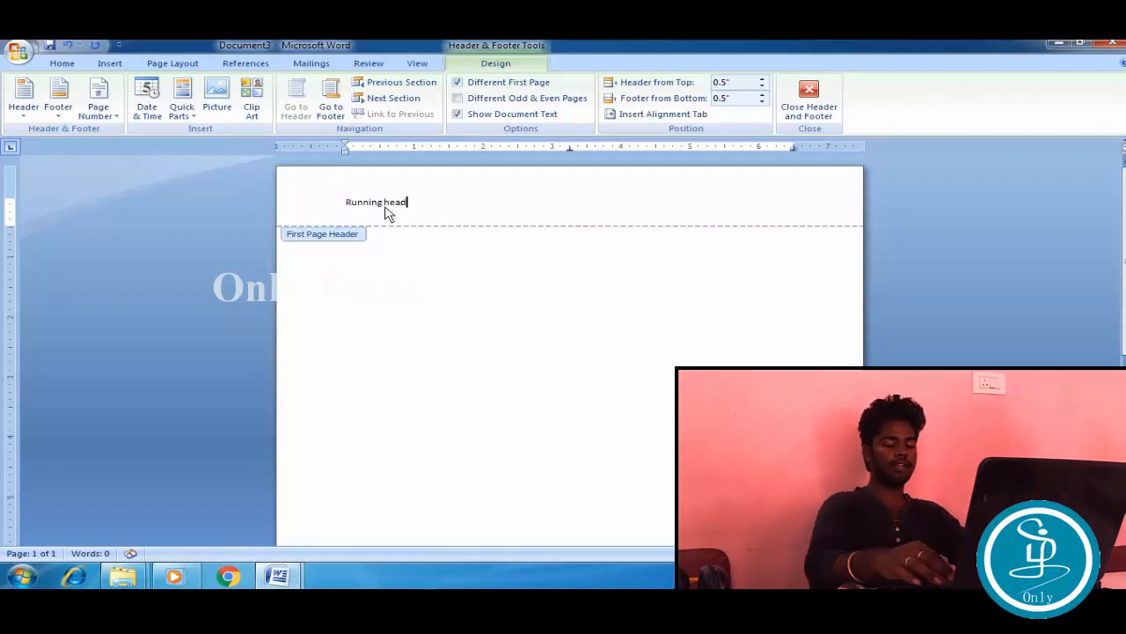
pyautogui.write('H')
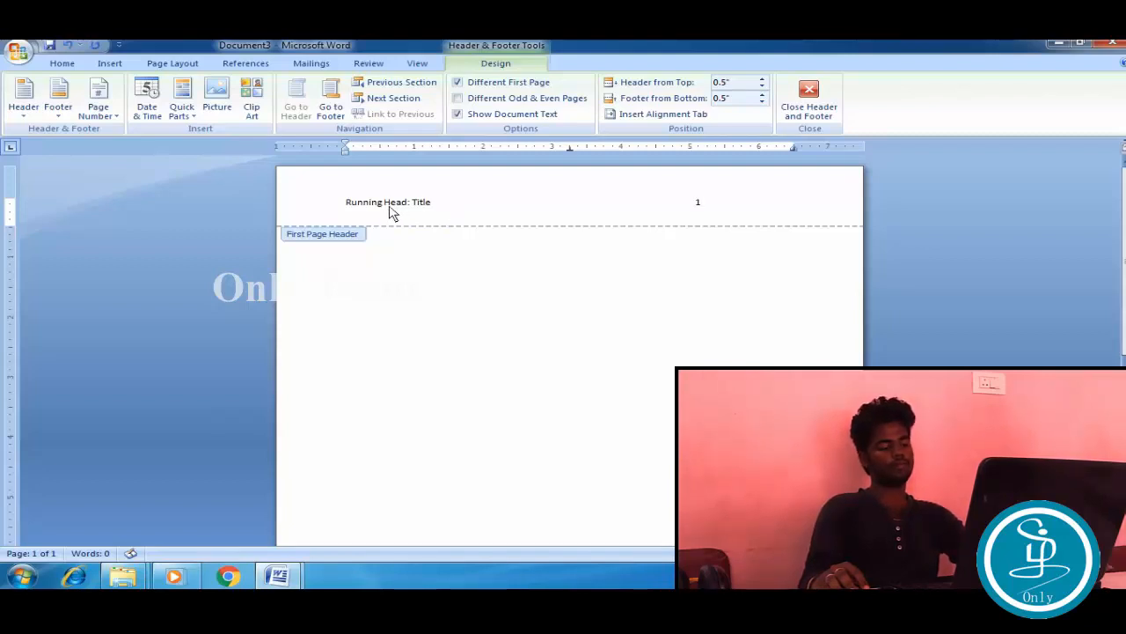
# Step: Format the whole first-page header line as Times New Roman, size 12, and close the header
pyautogui.tripleClick(554, 206)
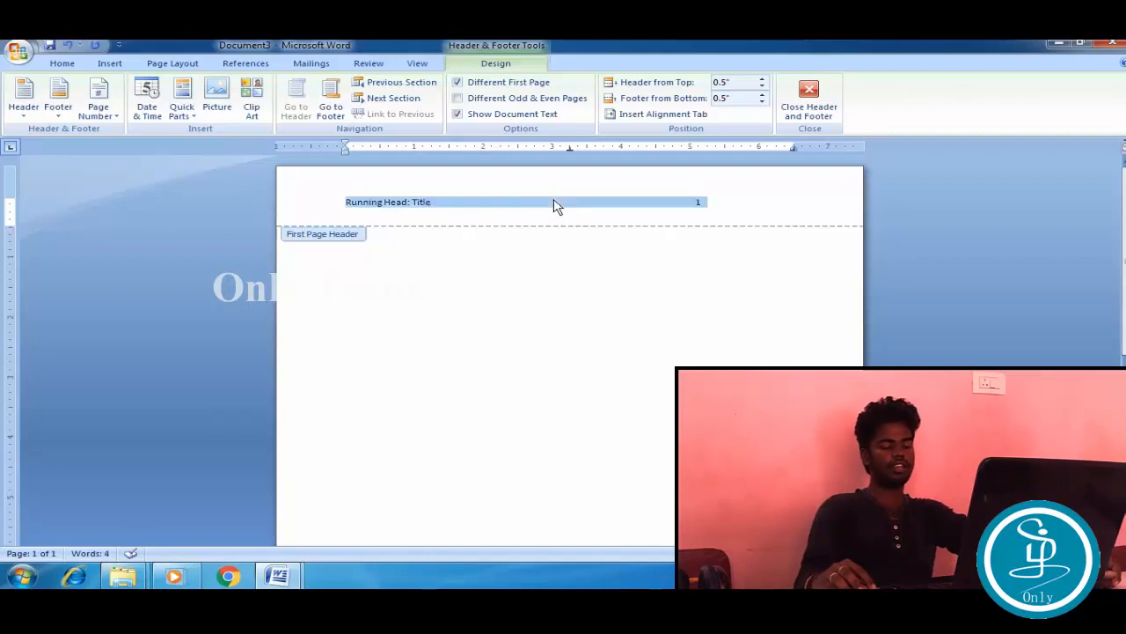
pyautogui.click(64, 64)
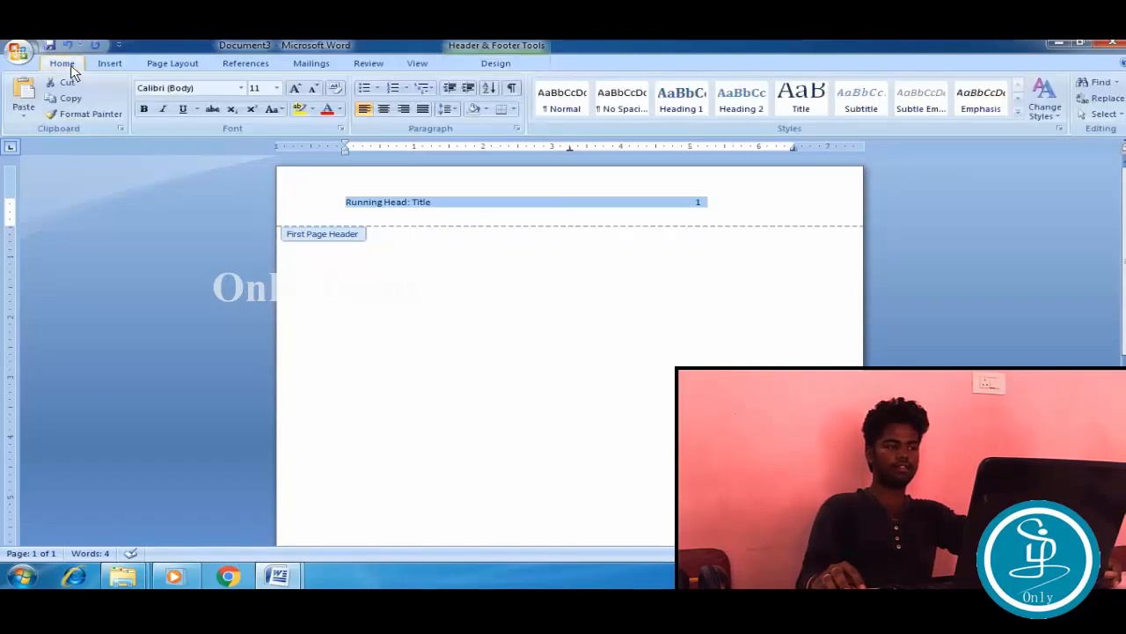
pyautogui.click(242, 88)
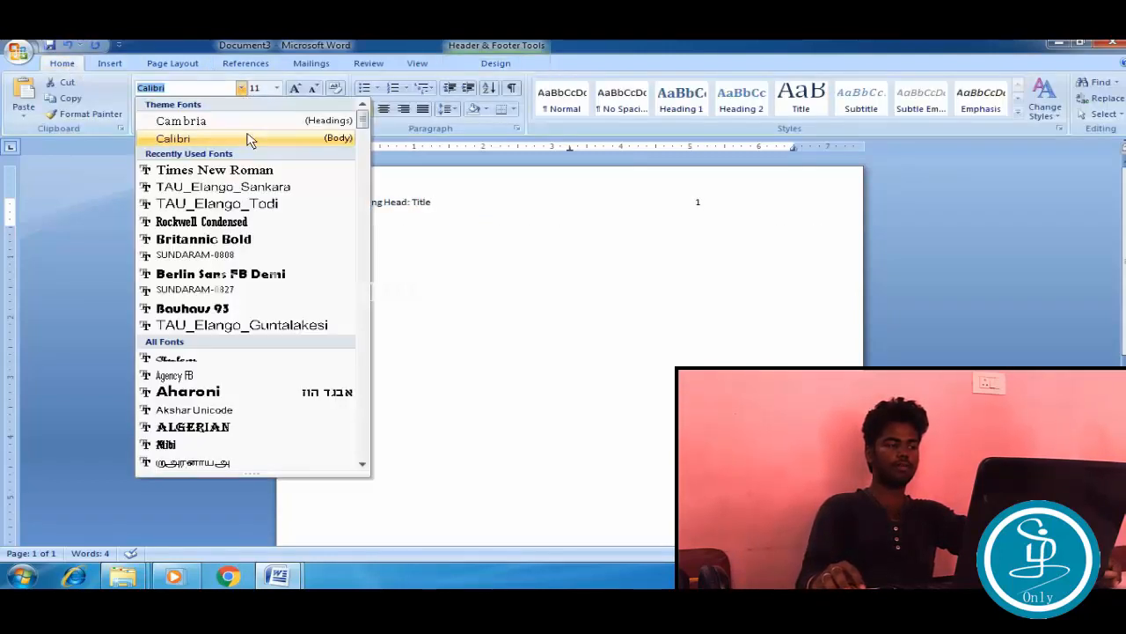
pyautogui.click(250, 173)
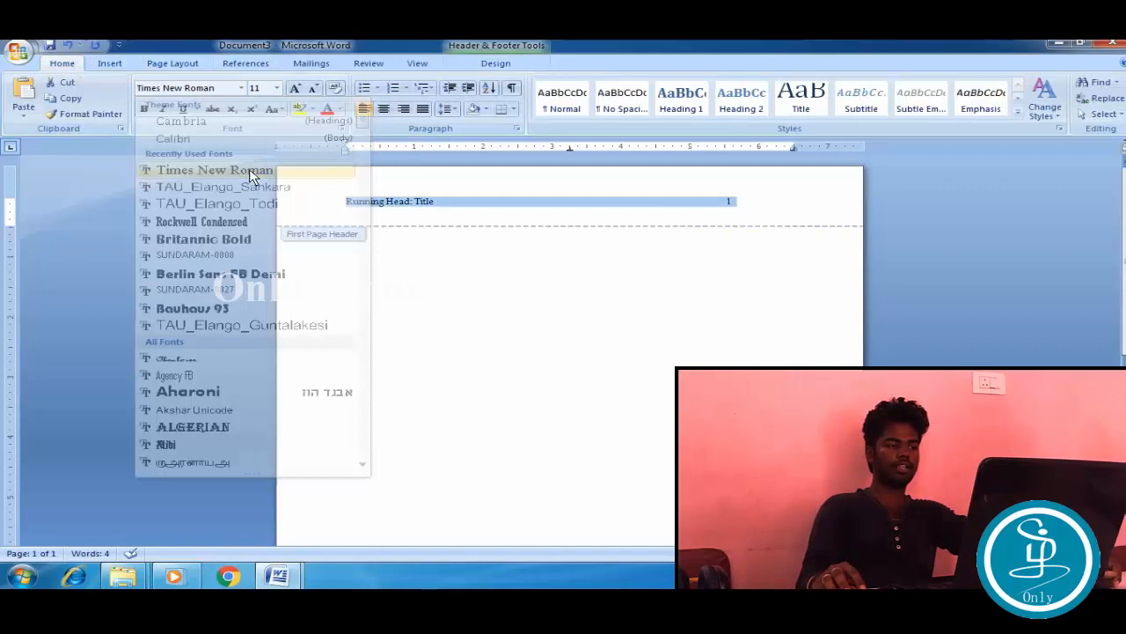
pyautogui.click(277, 88)
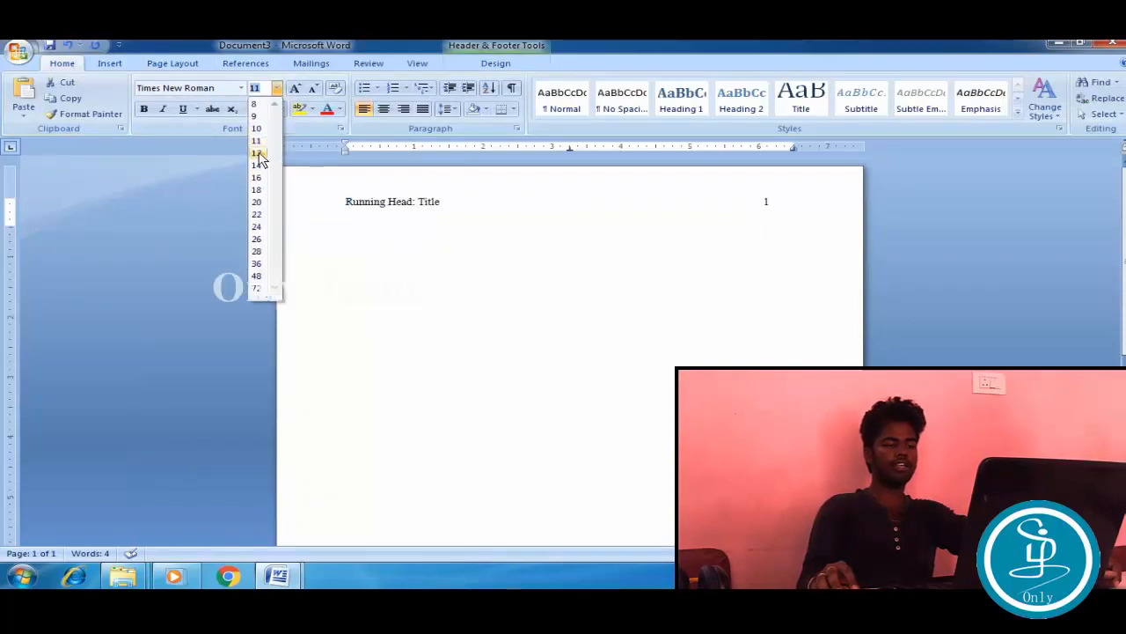
pyautogui.click(257, 154)
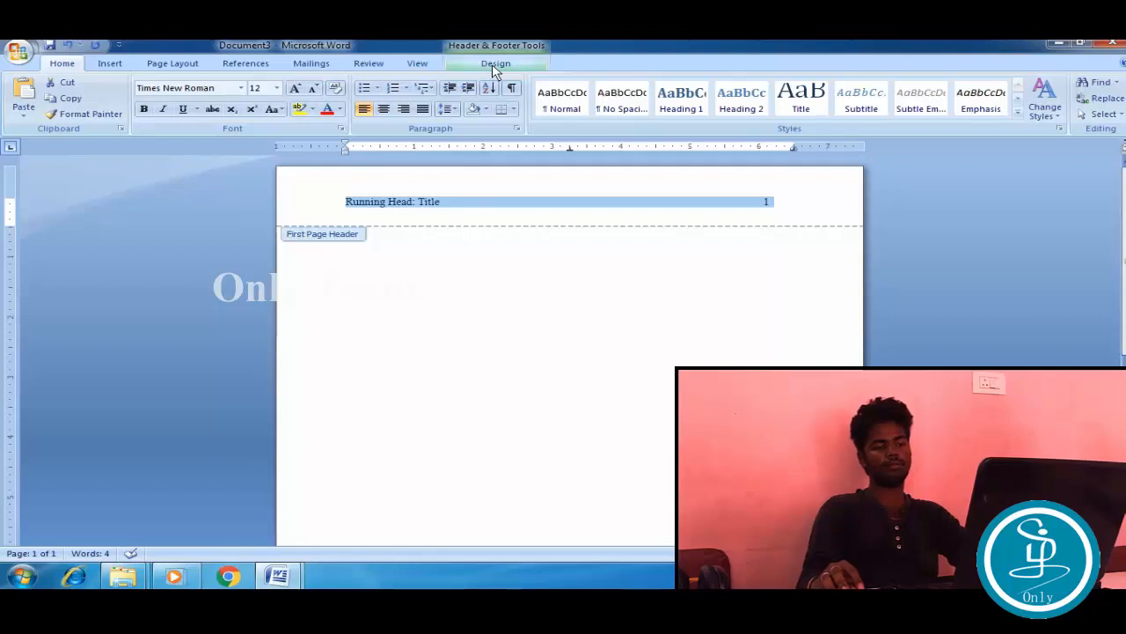
pyautogui.click(658, 202)
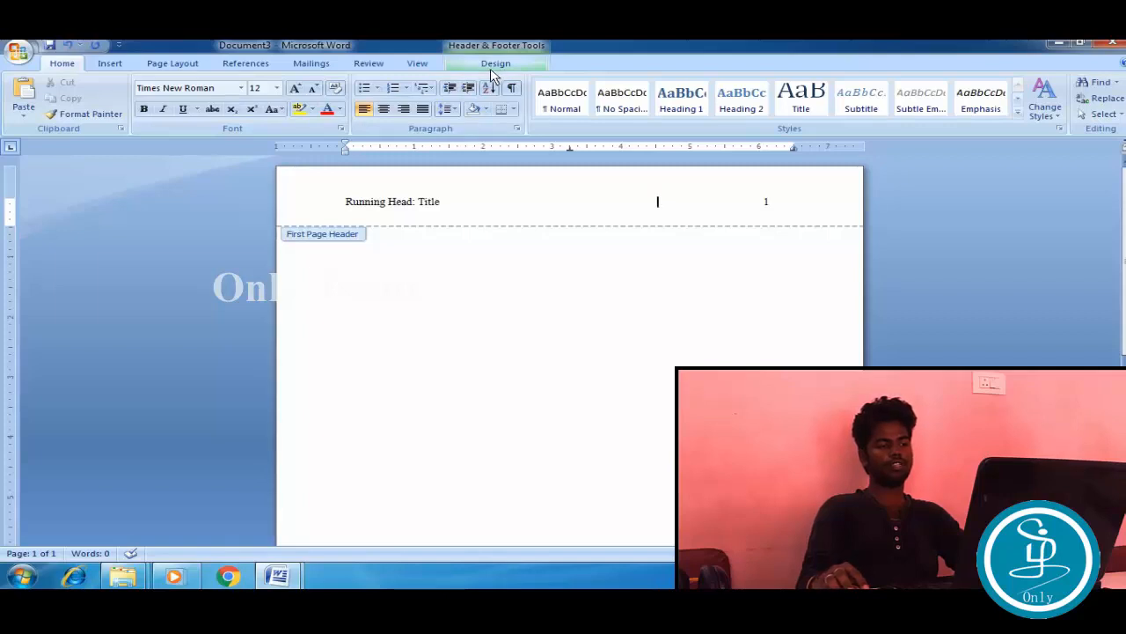
pyautogui.click(492, 69)
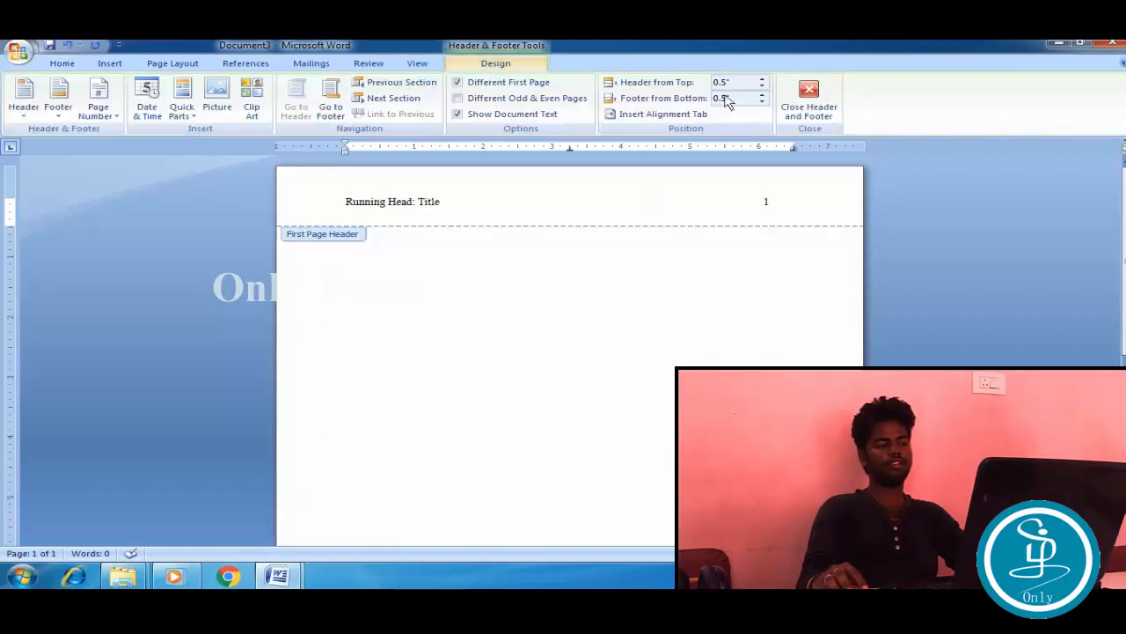
pyautogui.click(810, 97)
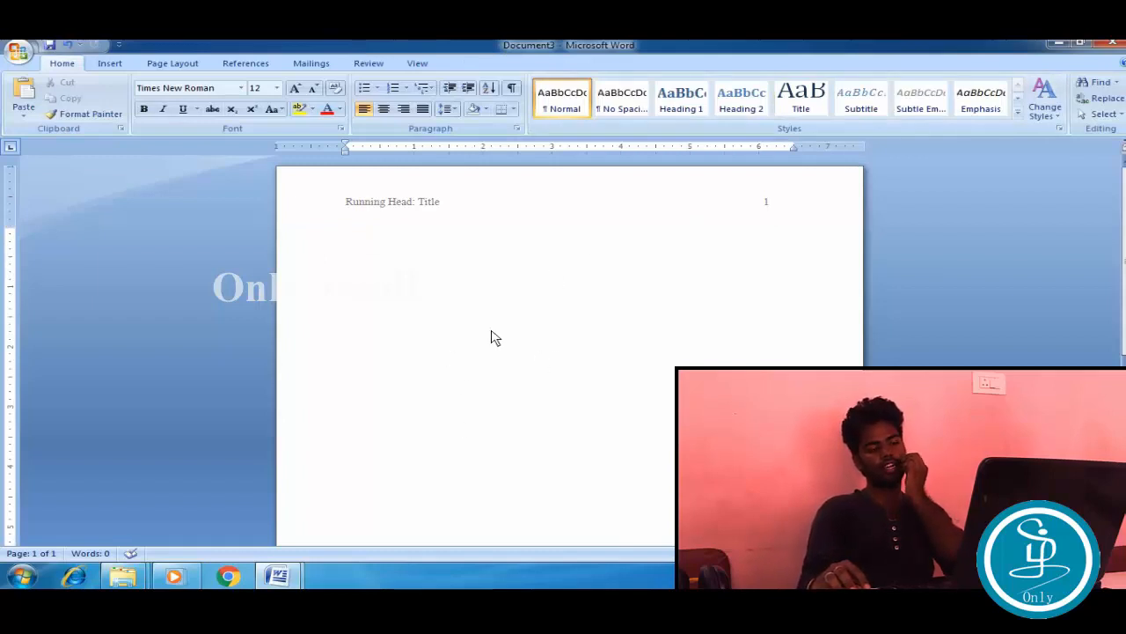
# Step: Add blank lines at the start of the page, and paste the centred Title, Name, University and Date lines copied from the Sample document
pyautogui.press('Return')
pyautogui.press('Return')
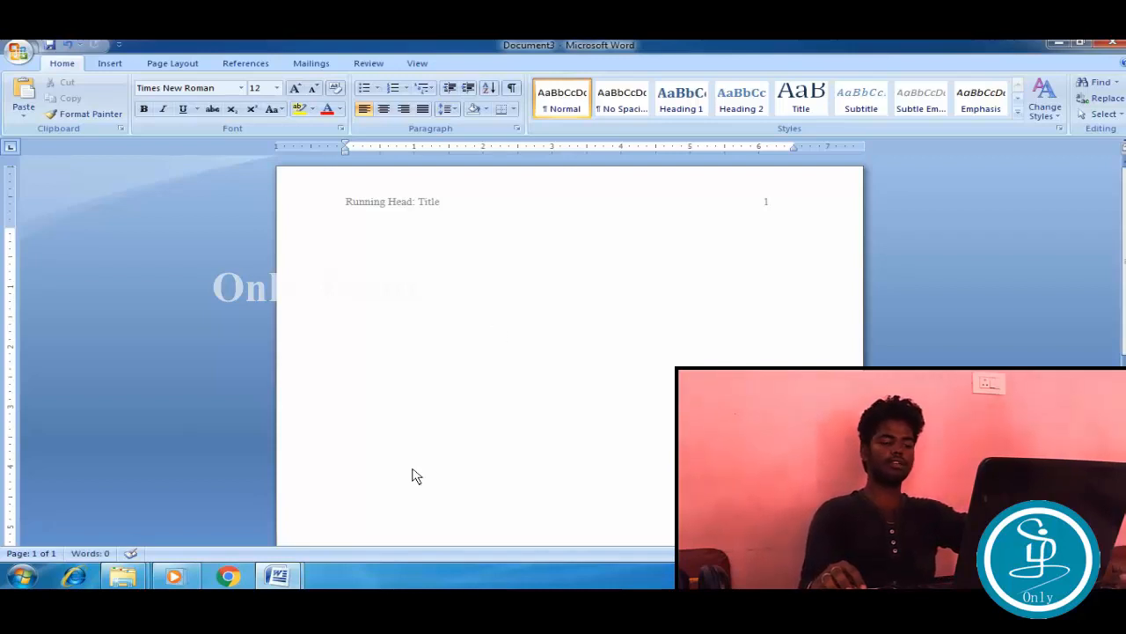
pyautogui.click(280, 577)
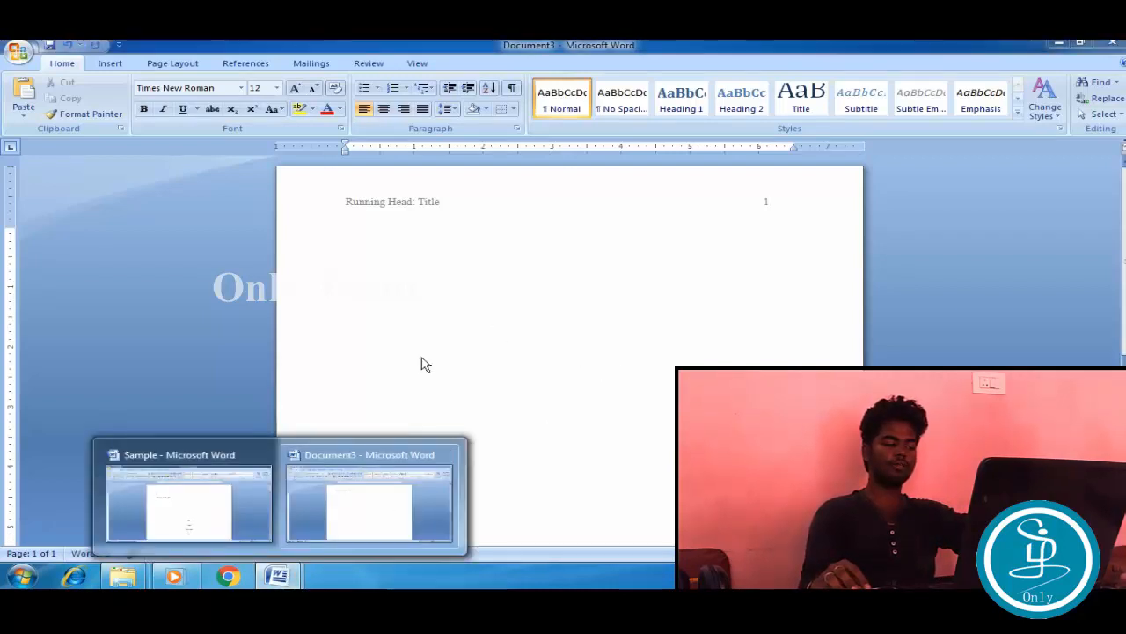
pyautogui.click(236, 494)
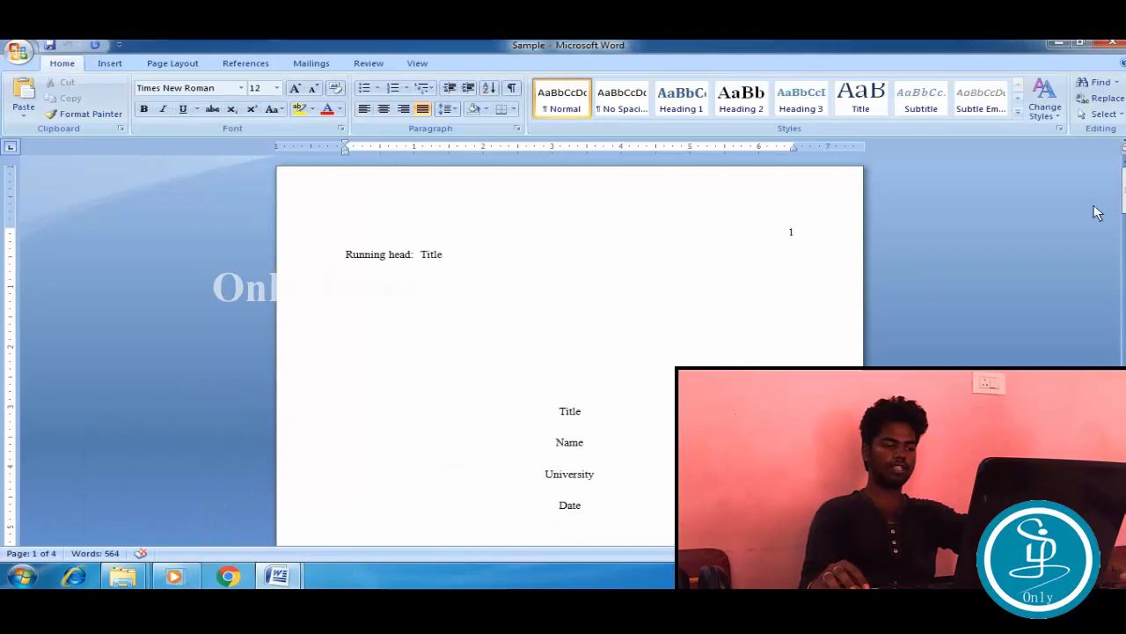
pyautogui.moveTo(1125, 186); pyautogui.dragTo(1124, 189)
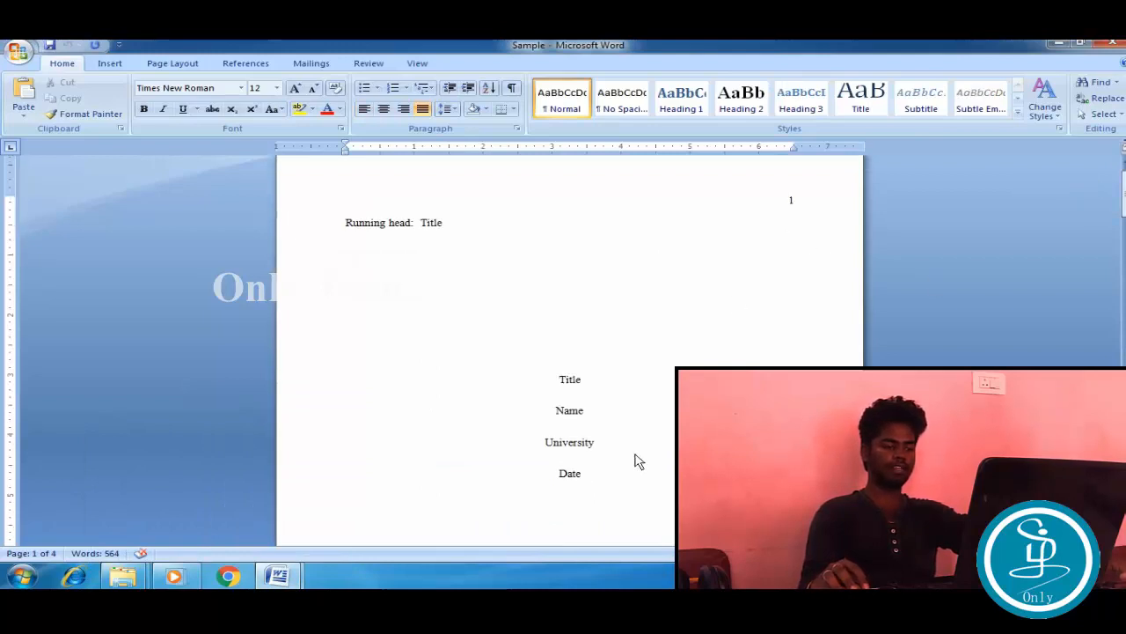
pyautogui.moveTo(643, 488); pyautogui.dragTo(563, 390)
pyautogui.hotkey('ctrl', 'c')
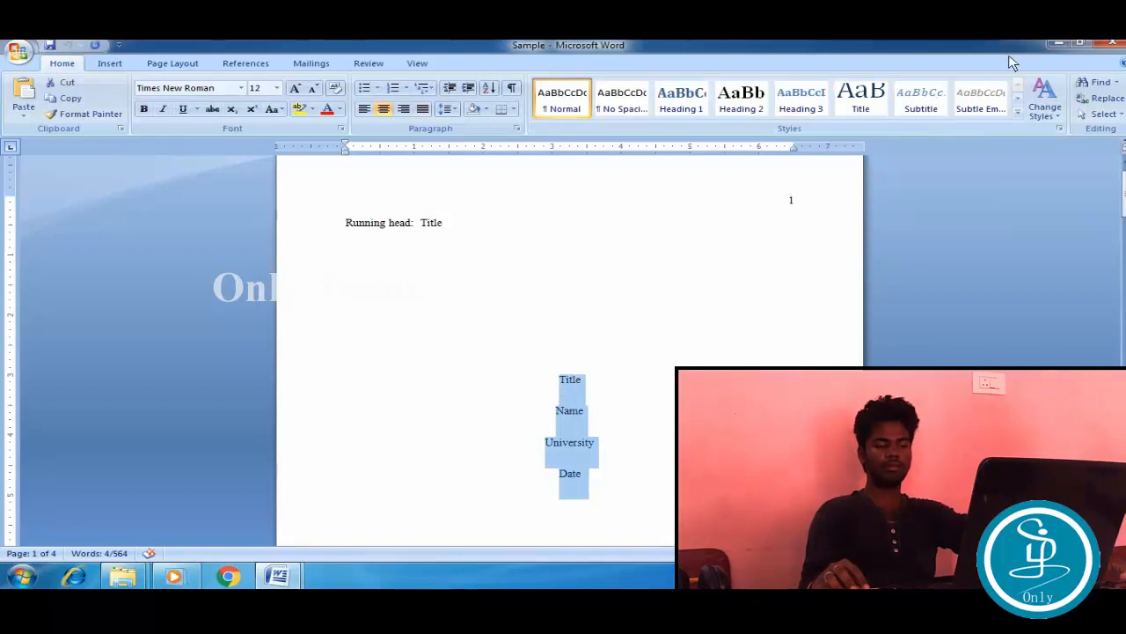
pyautogui.click(1059, 43)
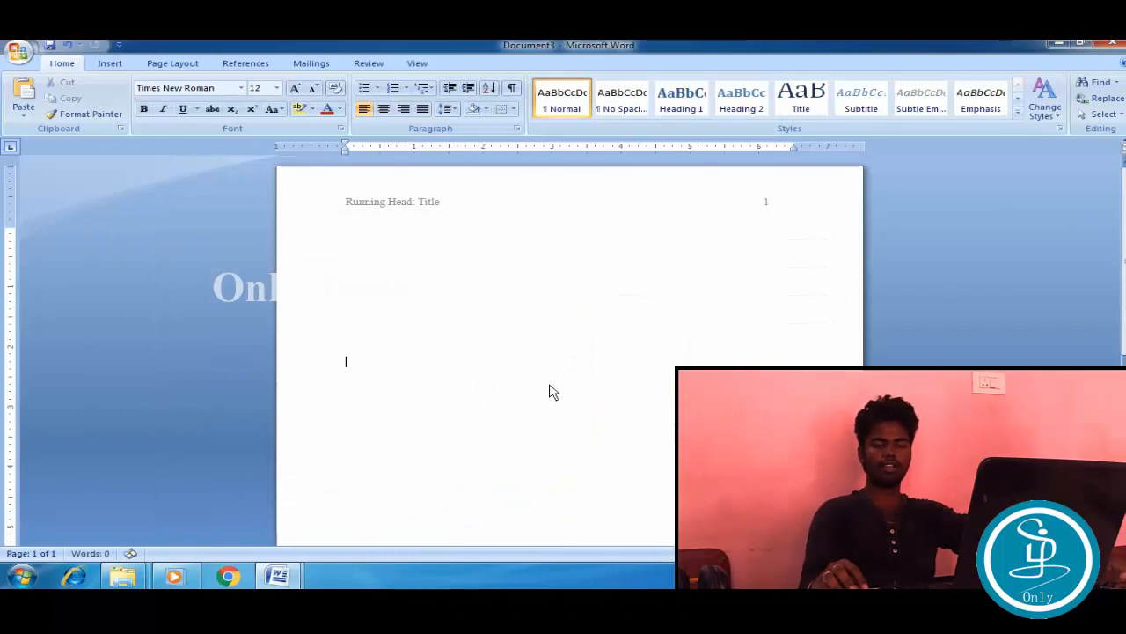
pyautogui.hotkey('ctrl', 'v')
pyautogui.click(633, 415)
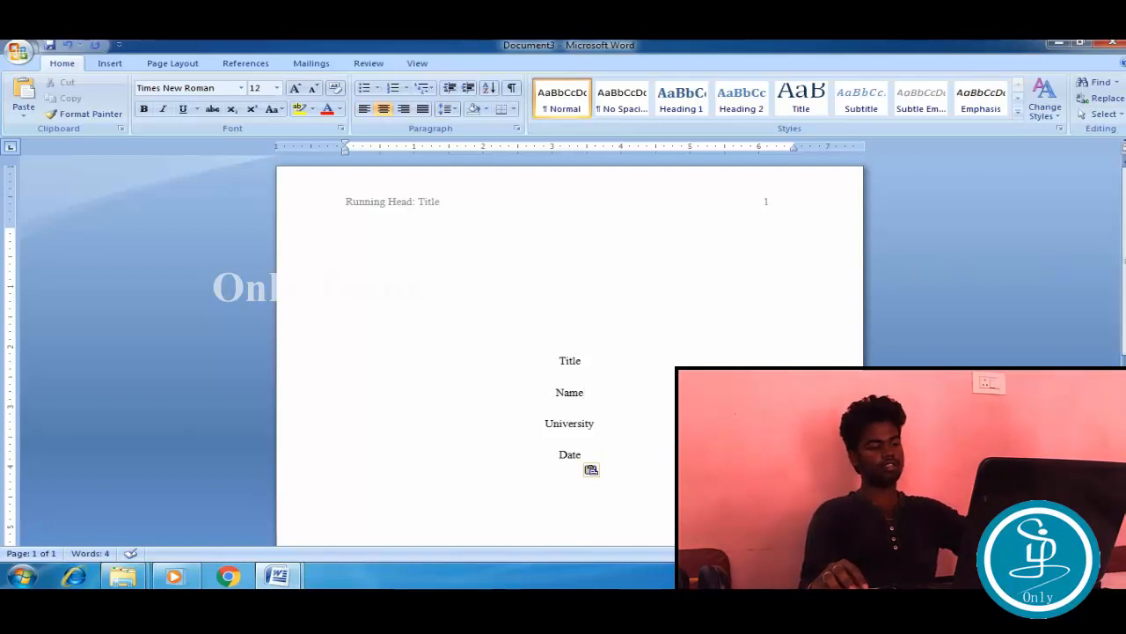
pyautogui.moveTo(1050, 553); pyautogui.dragTo(1042, 554)
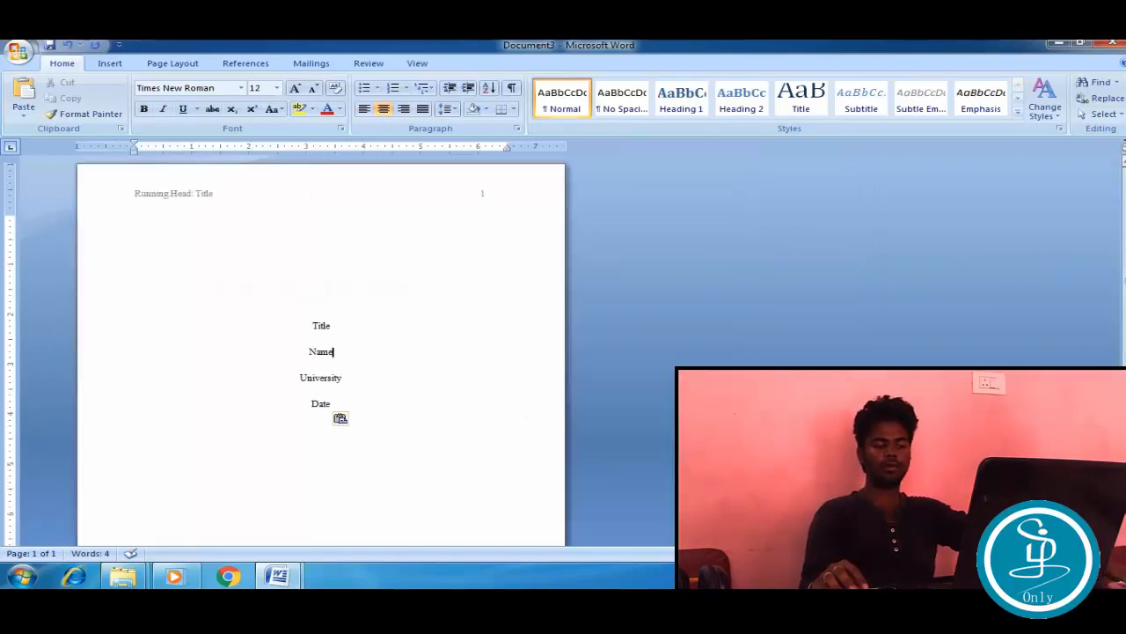
pyautogui.moveTo(1124, 280)
pyautogui.mouseDown()
pyautogui.moveTo(1124, 291)
pyautogui.moveTo(1124, 280)
pyautogui.mouseUp()
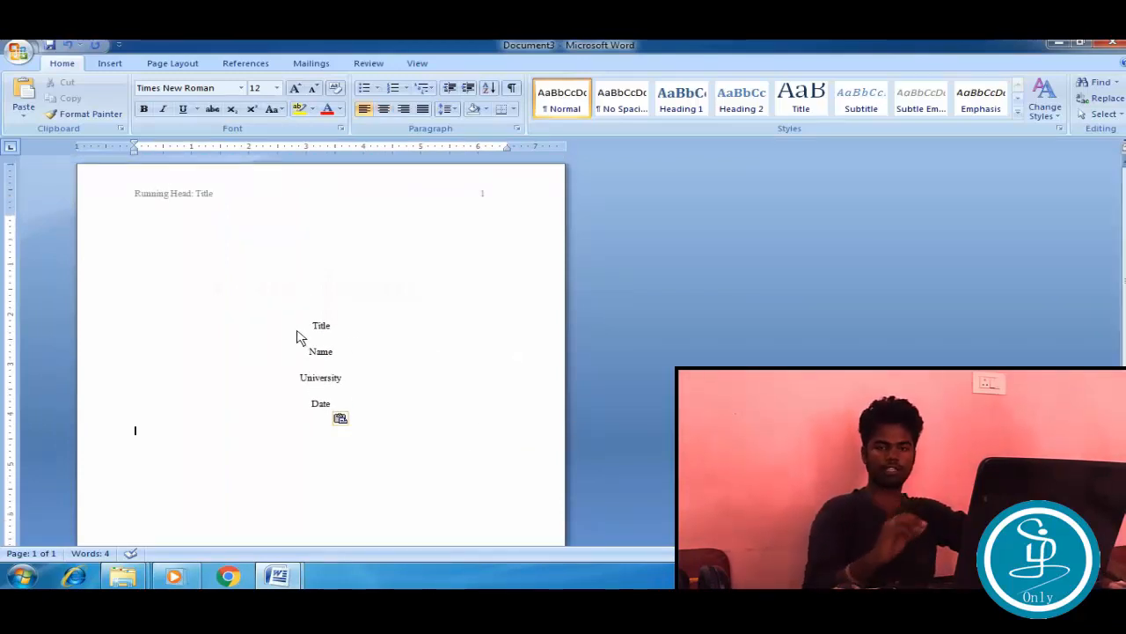
pyautogui.moveTo(314, 327); pyautogui.dragTo(343, 332)
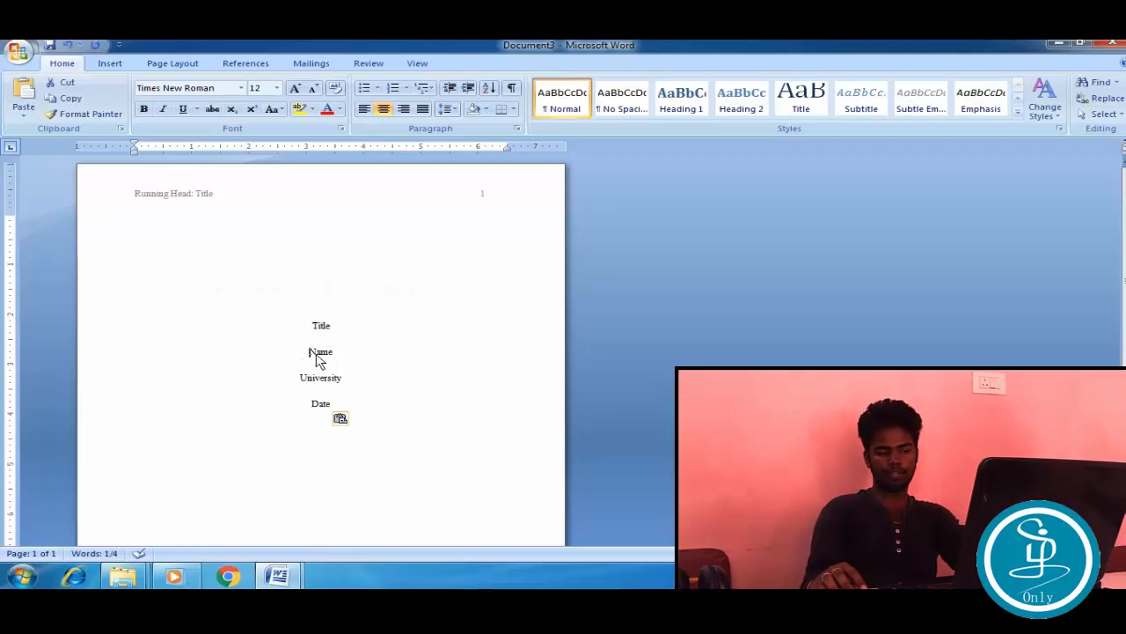
pyautogui.moveTo(320, 359); pyautogui.dragTo(350, 387)
pyautogui.click(419, 376)
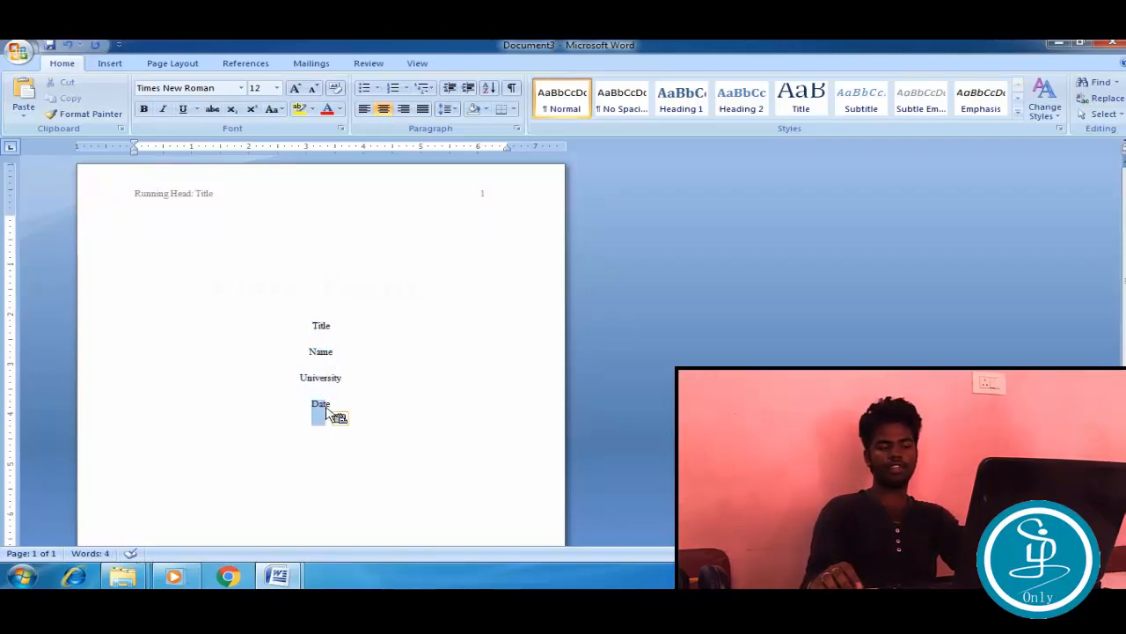
# Step: Add blank lines below the Date line of the title page until the cursor moves onto a new second page
pyautogui.click(404, 455)
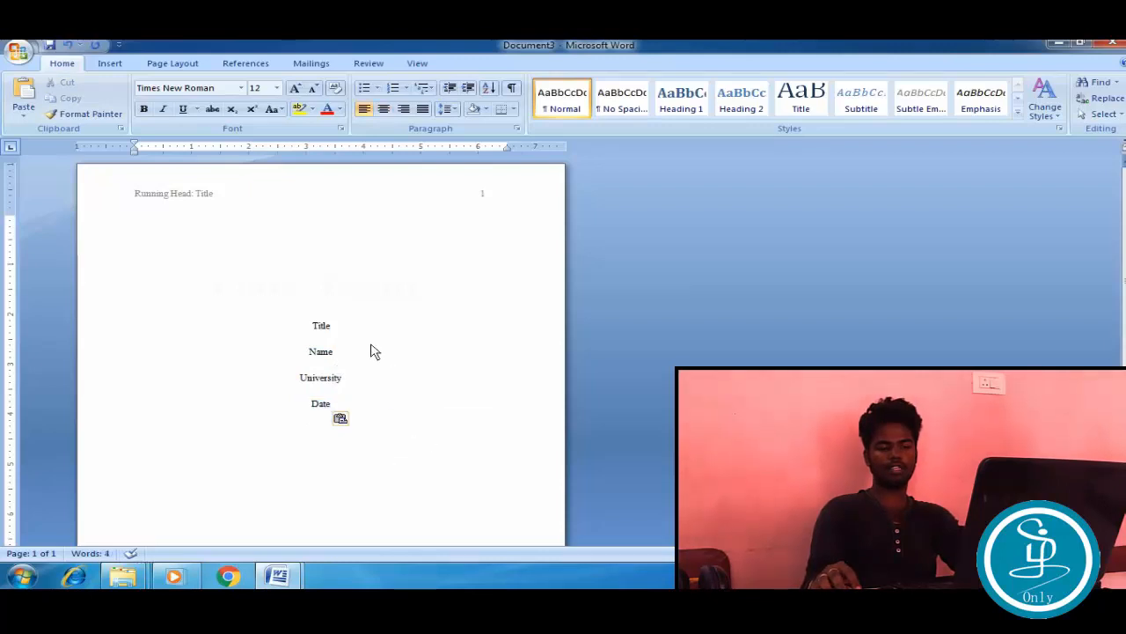
pyautogui.press('Return')
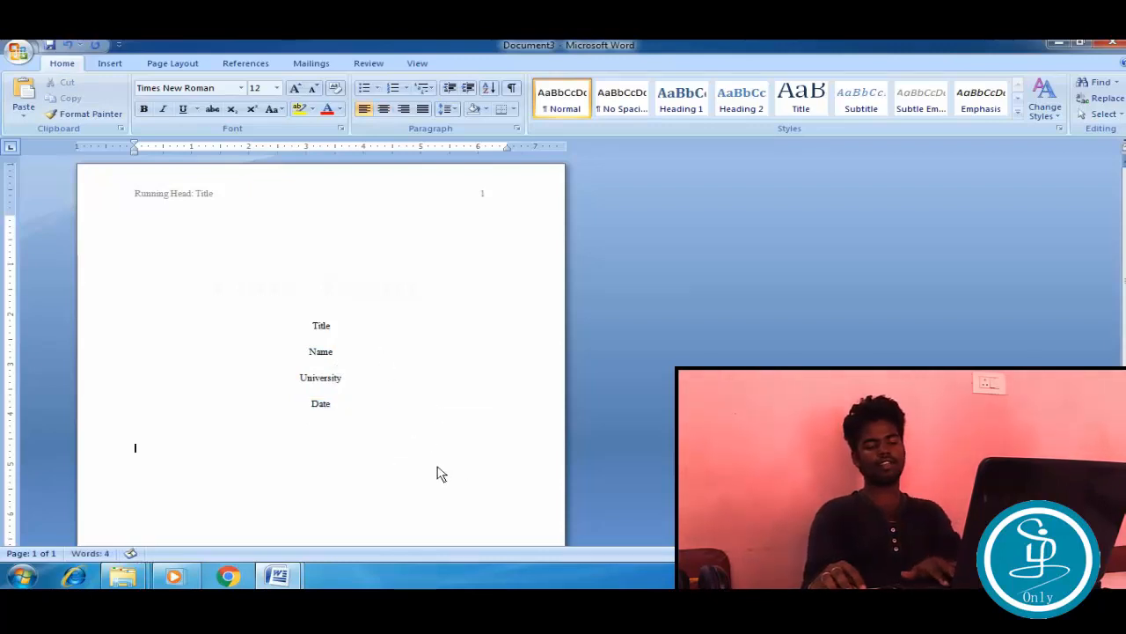
pyautogui.press('Return')
pyautogui.press('Return')
pyautogui.press('Return')
pyautogui.press('Return')
pyautogui.press('Return')
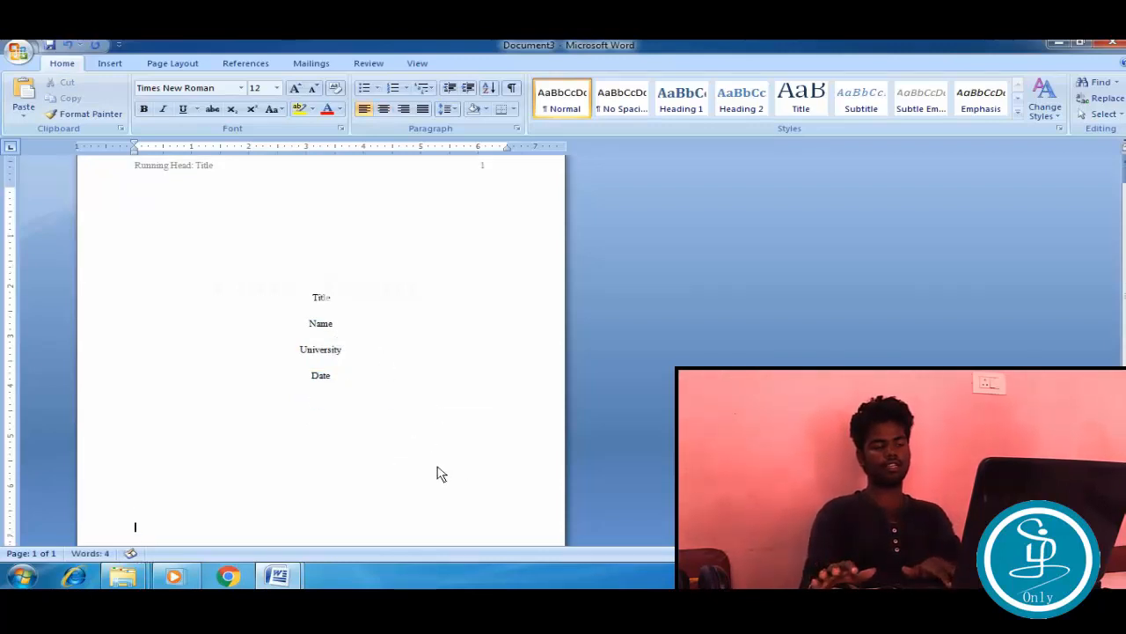
pyautogui.press('Return')
pyautogui.press('Return')
pyautogui.press('Return')
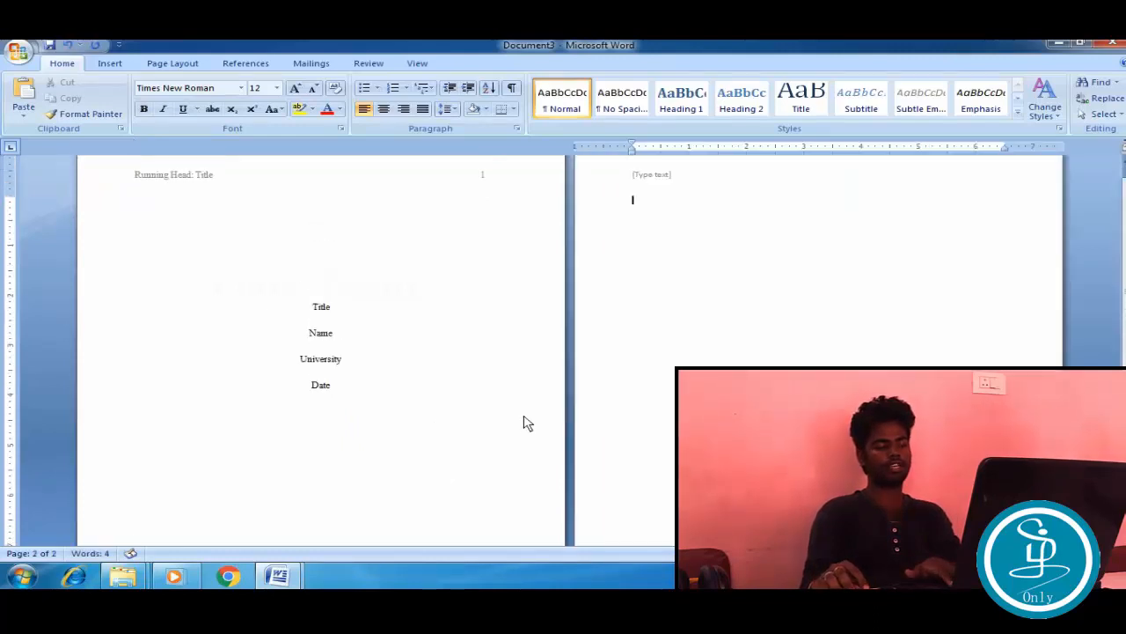
# Step: Delete the "[Type text]" placeholder from the second page's header and close the header
pyautogui.scroll(1, 563, 405)
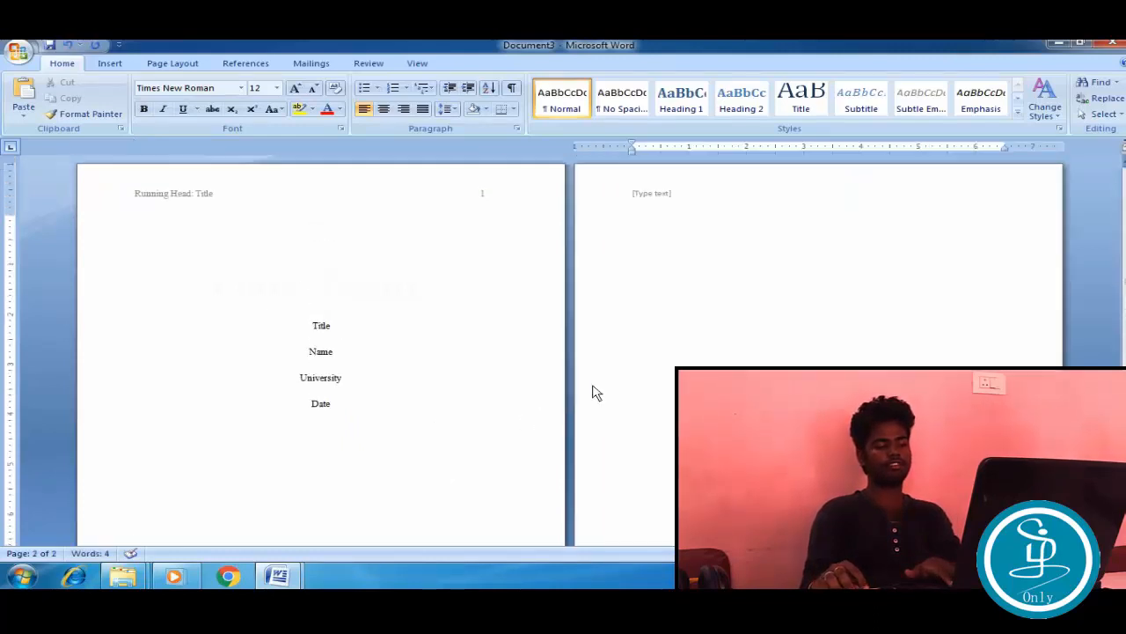
pyautogui.doubleClick(683, 195)
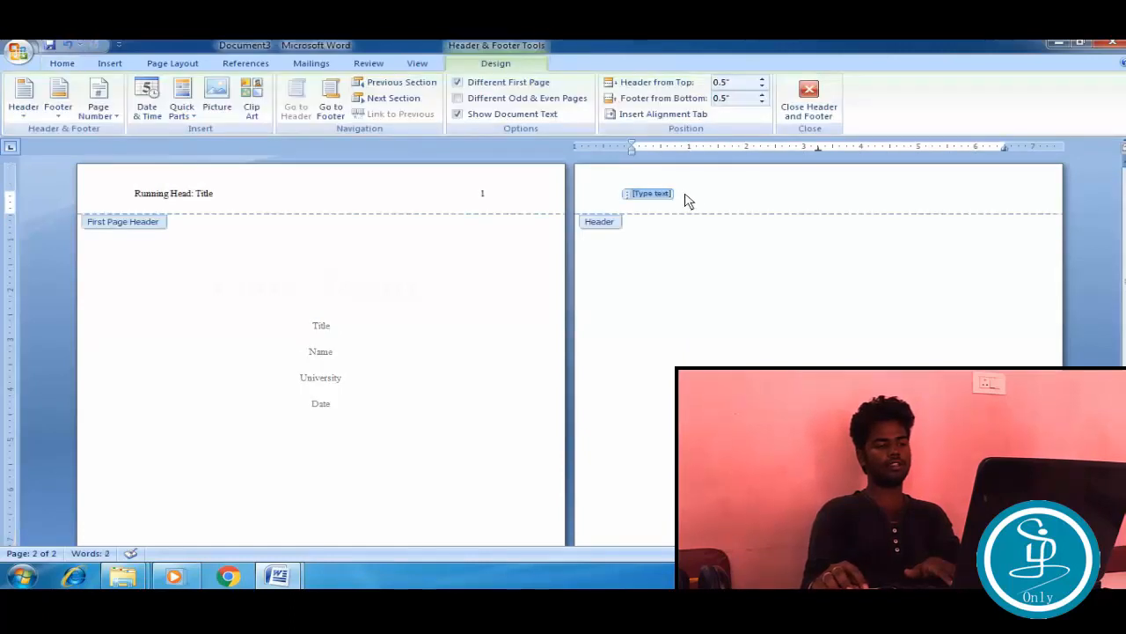
pyautogui.press('Delete')
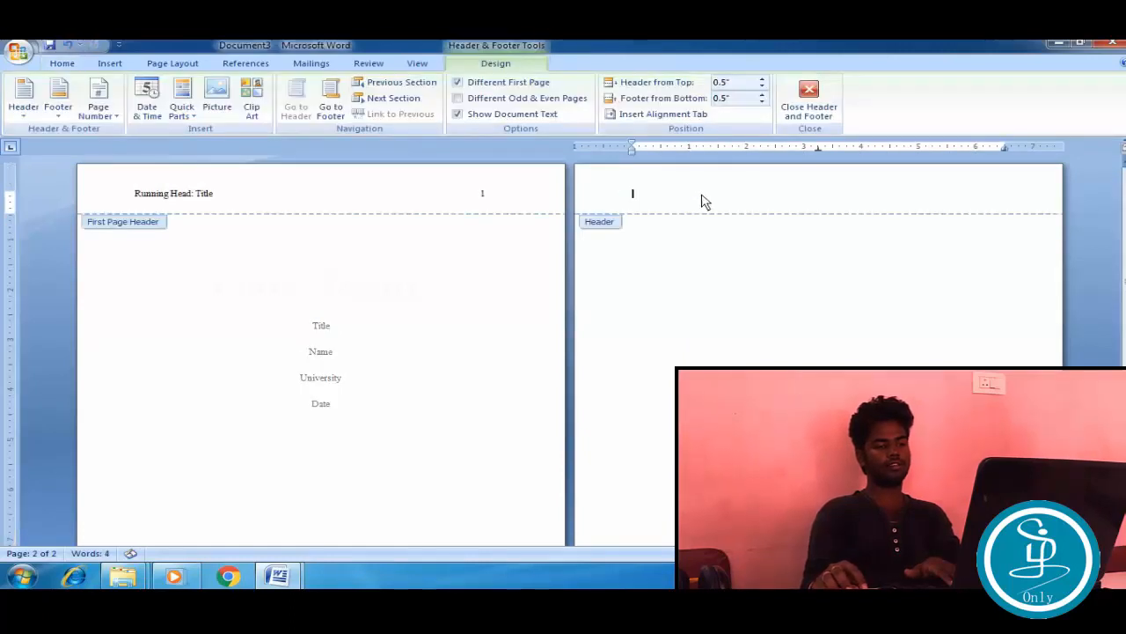
pyautogui.click(811, 95)
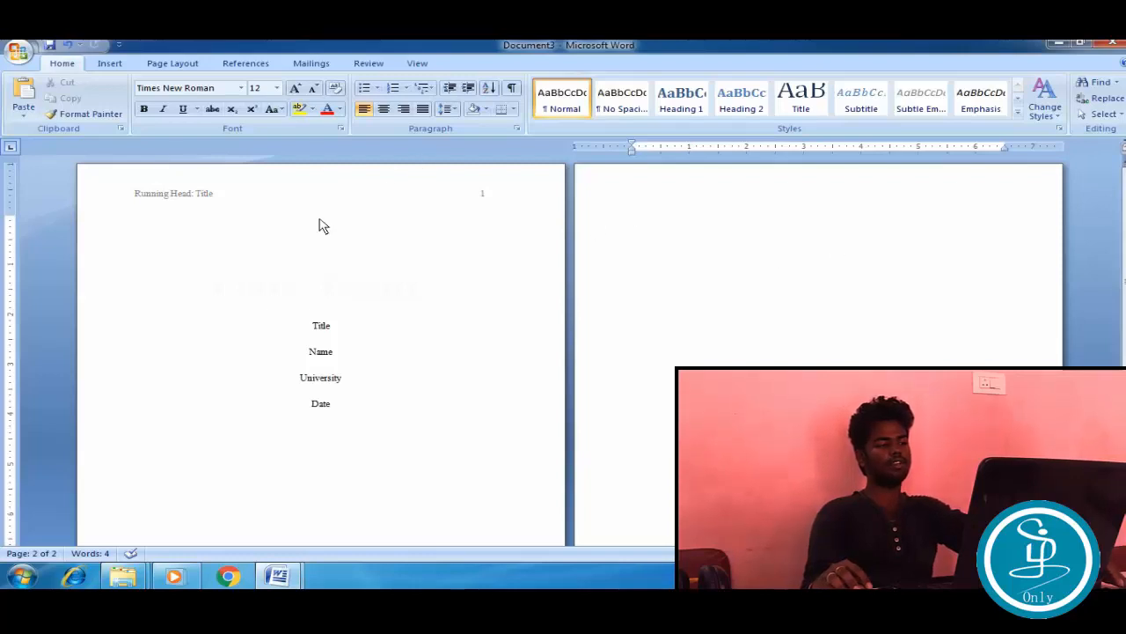
# Step: Insert a Plain Number 3 page number at the top of the second page and close the header
pyautogui.click(110, 64)
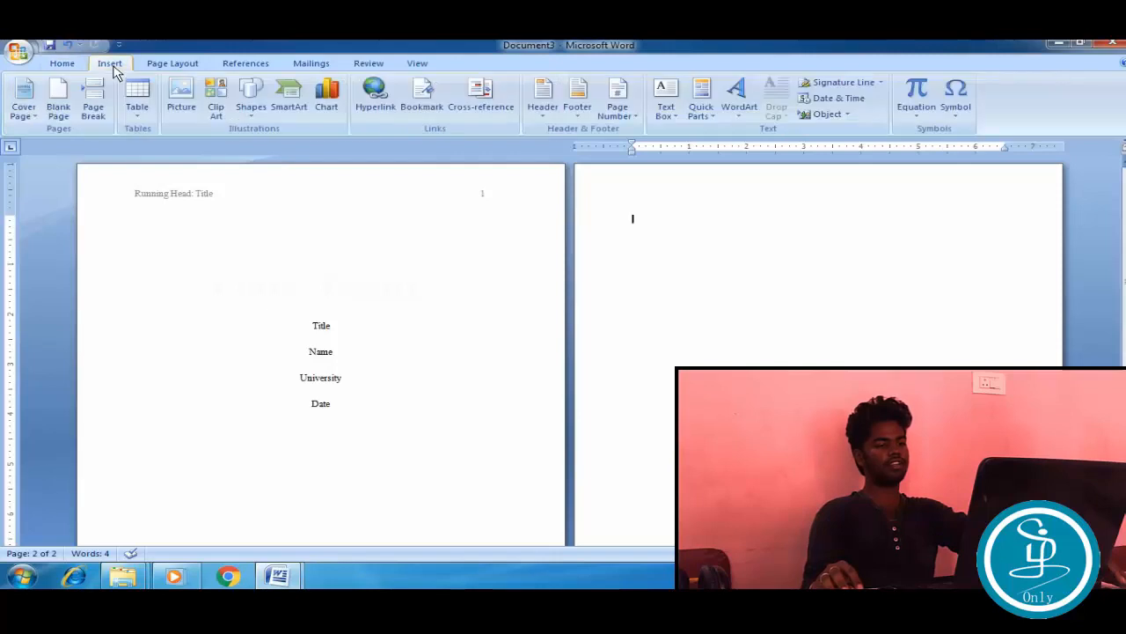
pyautogui.click(617, 97)
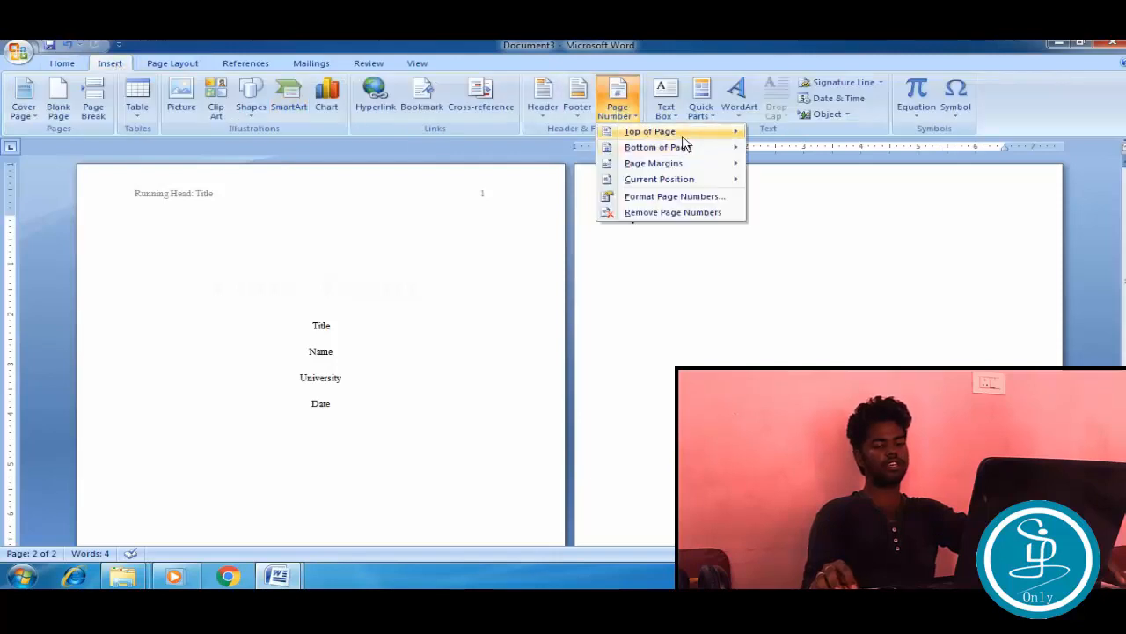
pyautogui.moveTo(683, 133)
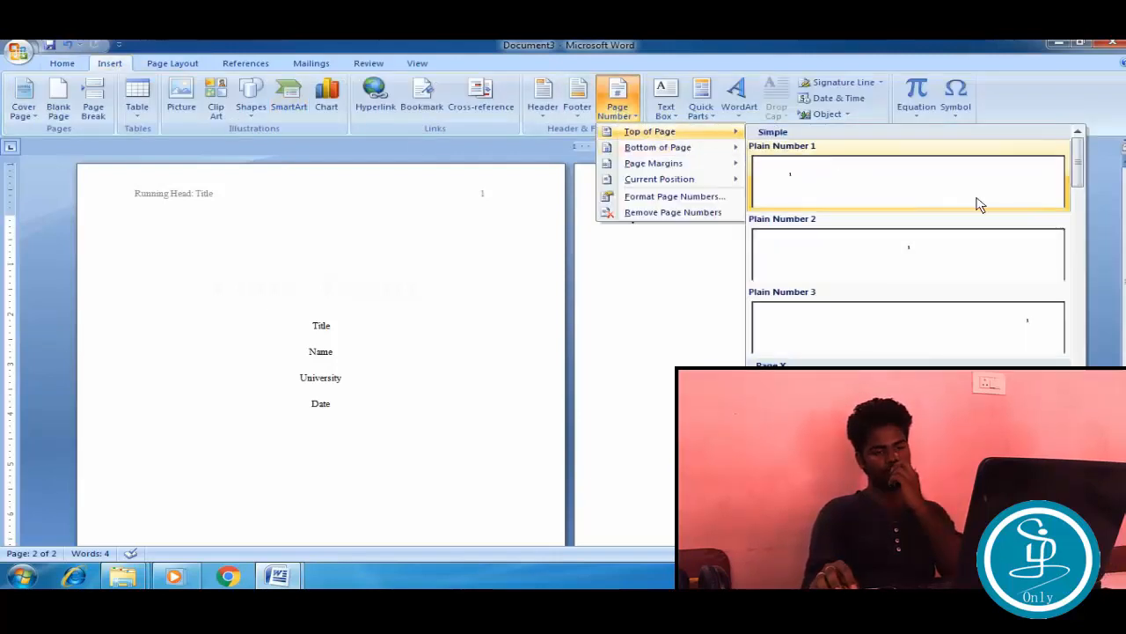
pyautogui.click(1036, 326)
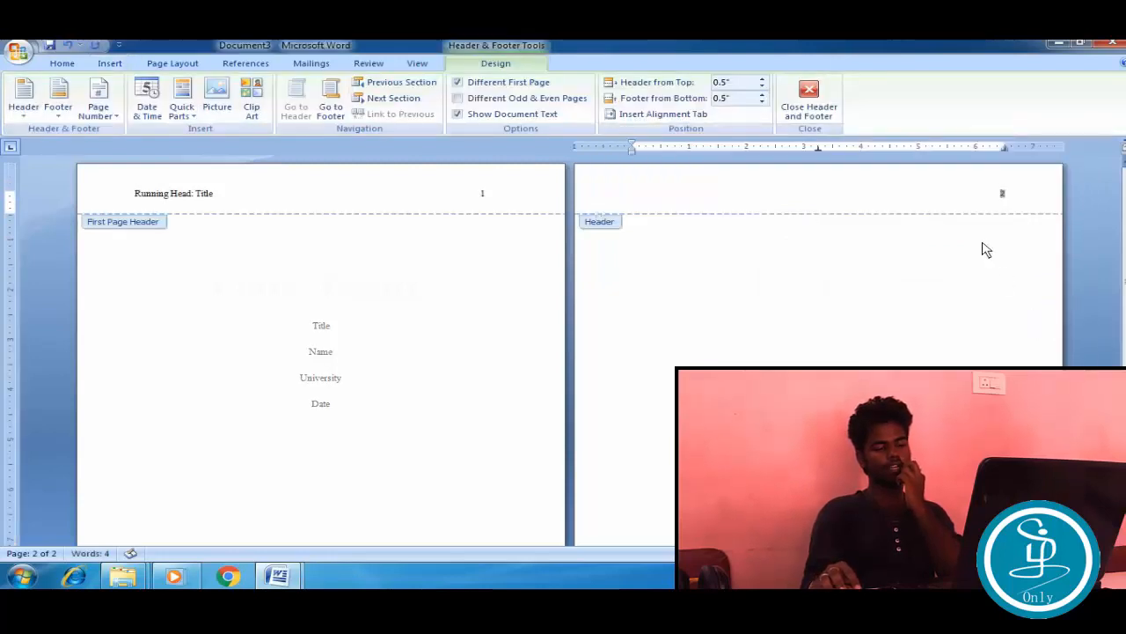
pyautogui.click(810, 97)
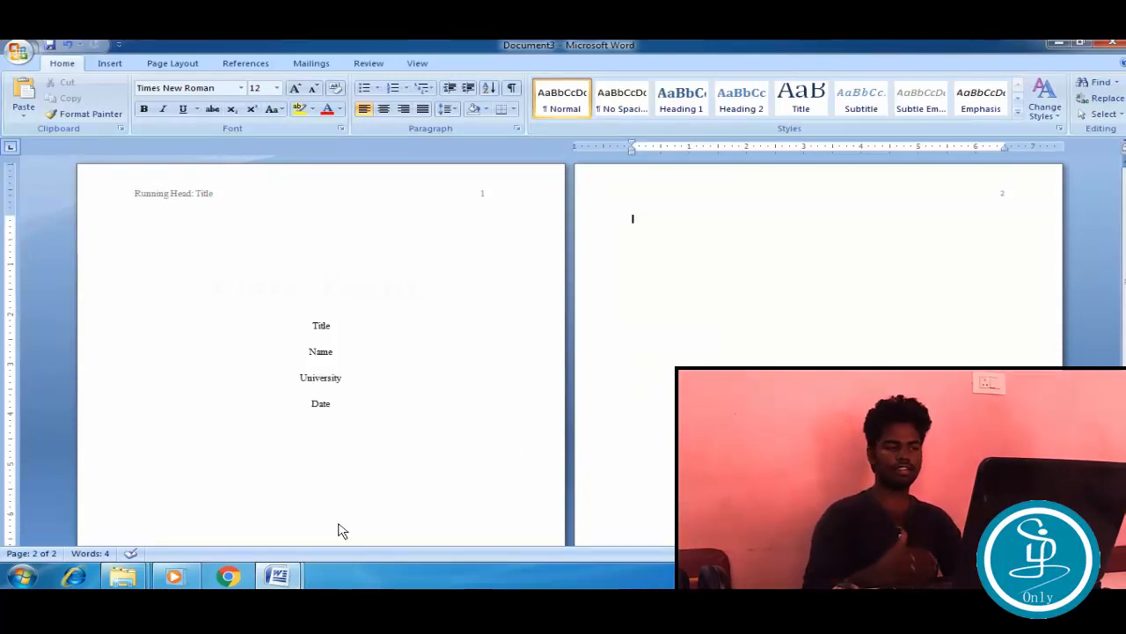
# Step: Copy the Sample document's text from the ABSTRACT heading through the end of the references, and paste it on page 2 of Document3
pyautogui.moveTo(283, 583)
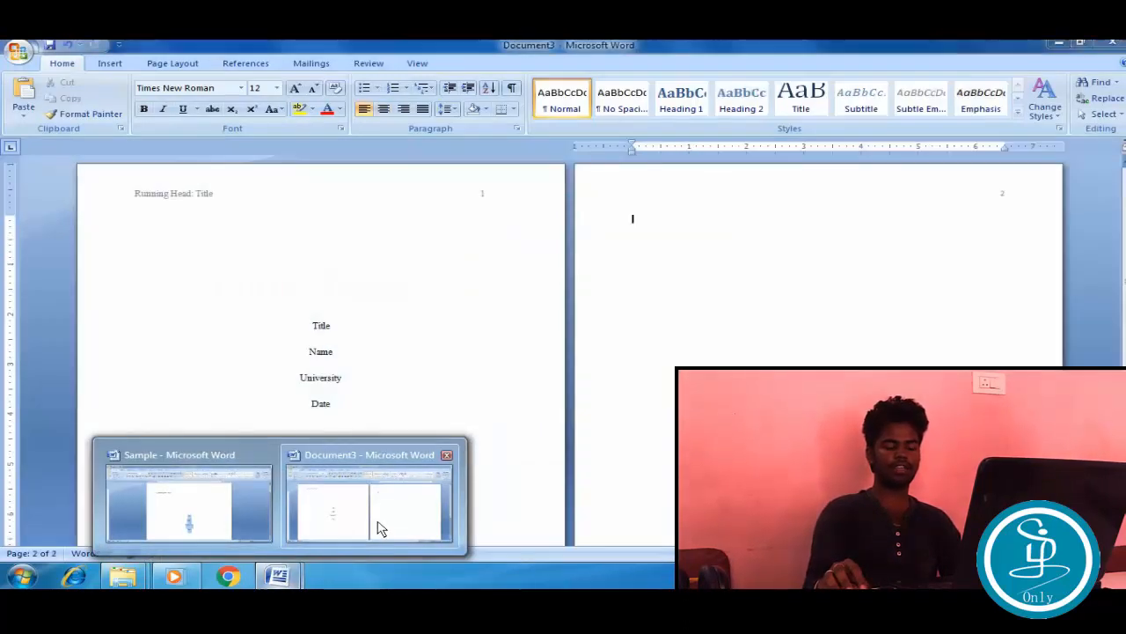
pyautogui.click(377, 525)
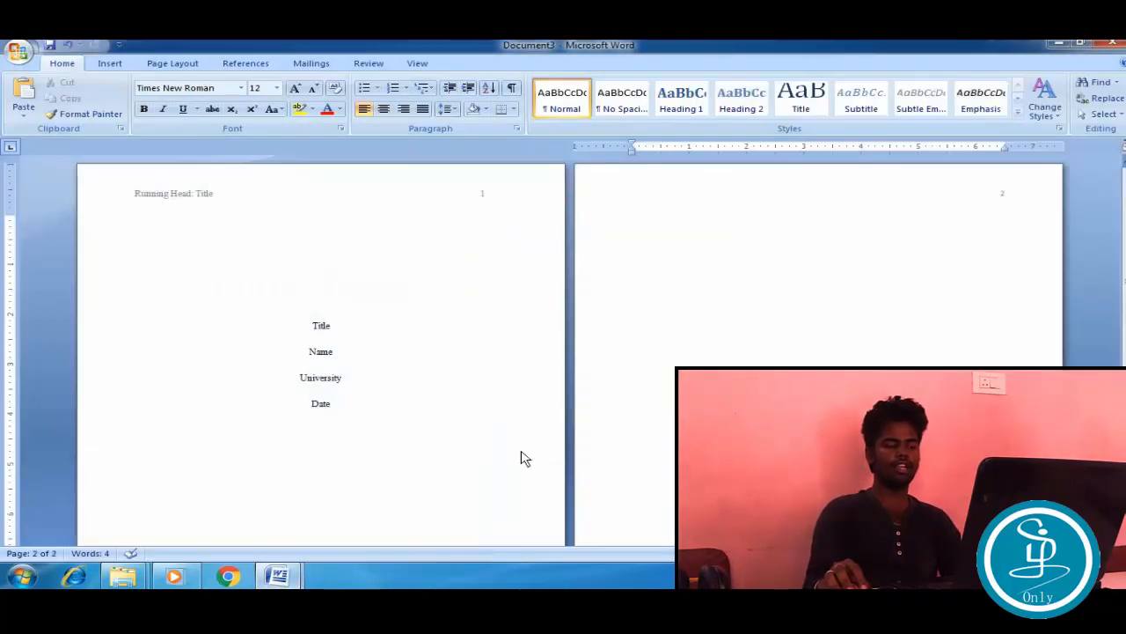
pyautogui.moveTo(283, 583)
pyautogui.click(181, 514)
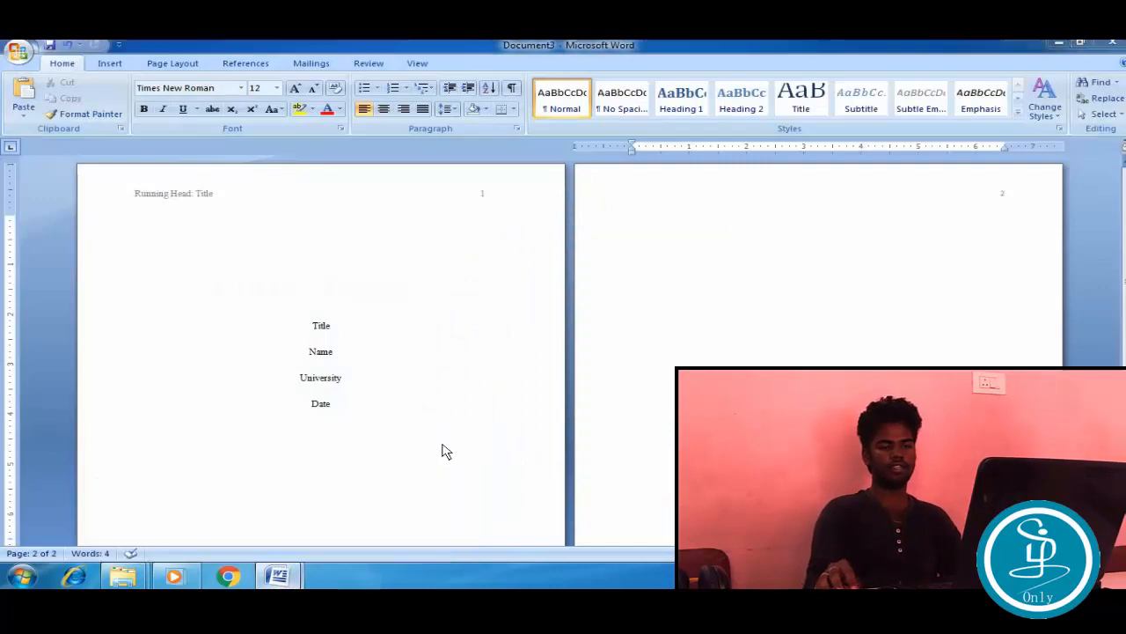
pyautogui.moveTo(1125, 195); pyautogui.dragTo(1125, 270)
pyautogui.click(646, 347)
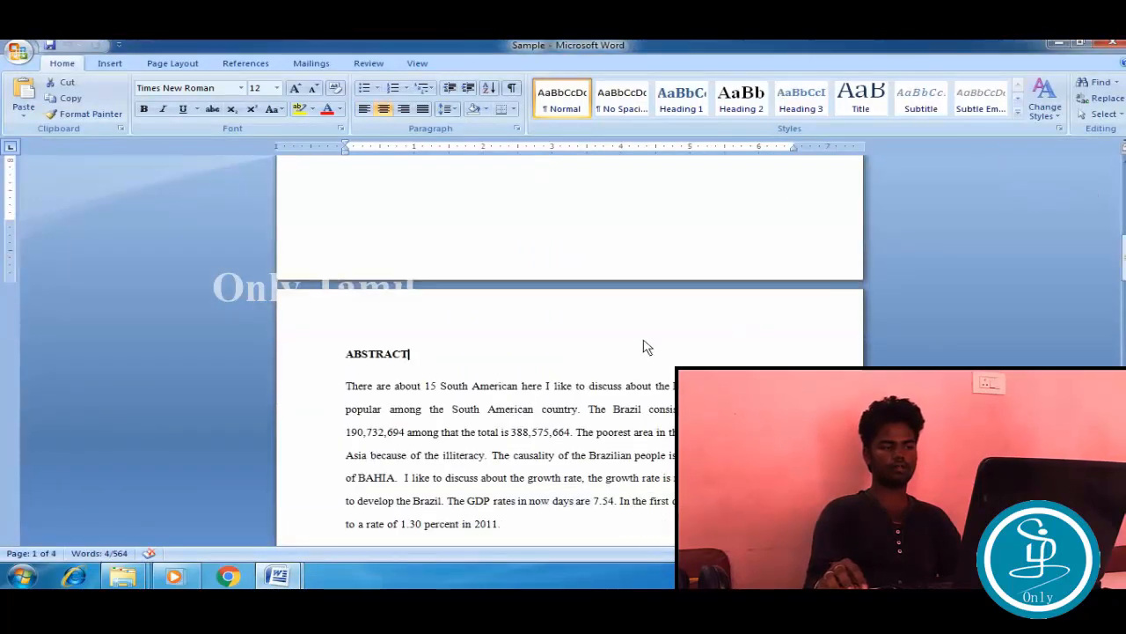
pyautogui.moveTo(344, 355); pyautogui.dragTo(573, 367)
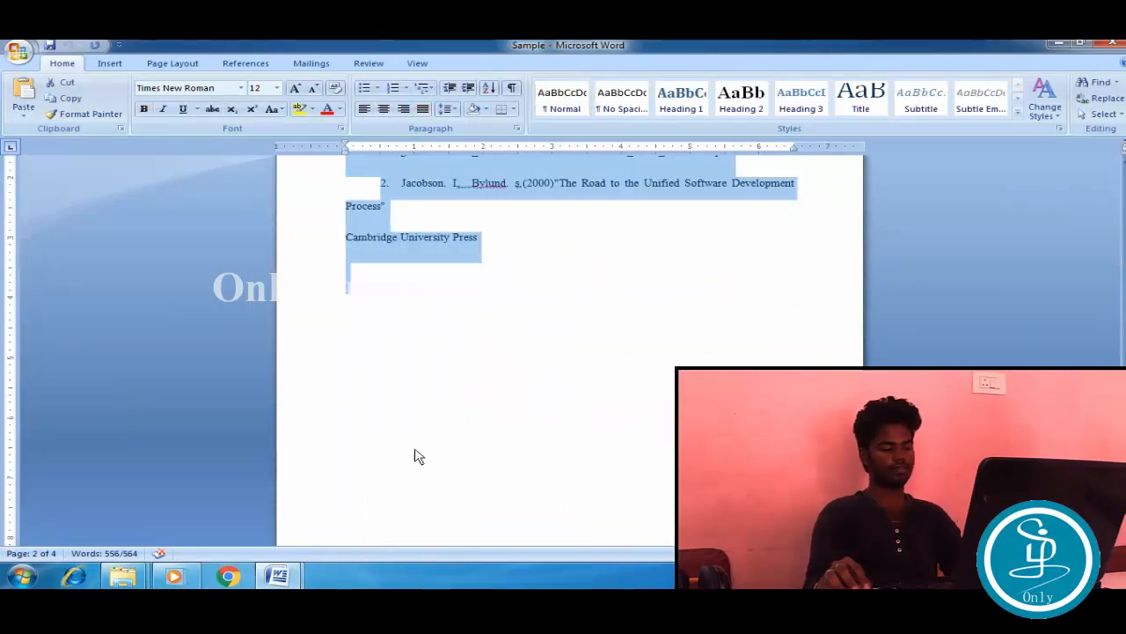
pyautogui.click(278, 576)
pyautogui.click(376, 502)
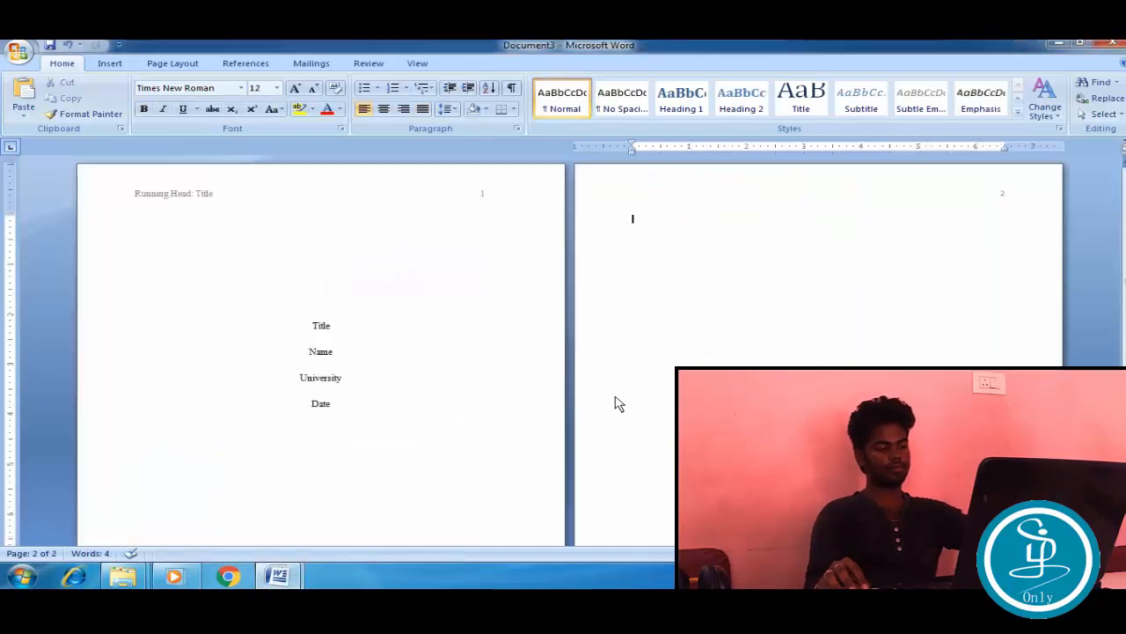
pyautogui.hotkey('ctrl', 'v')
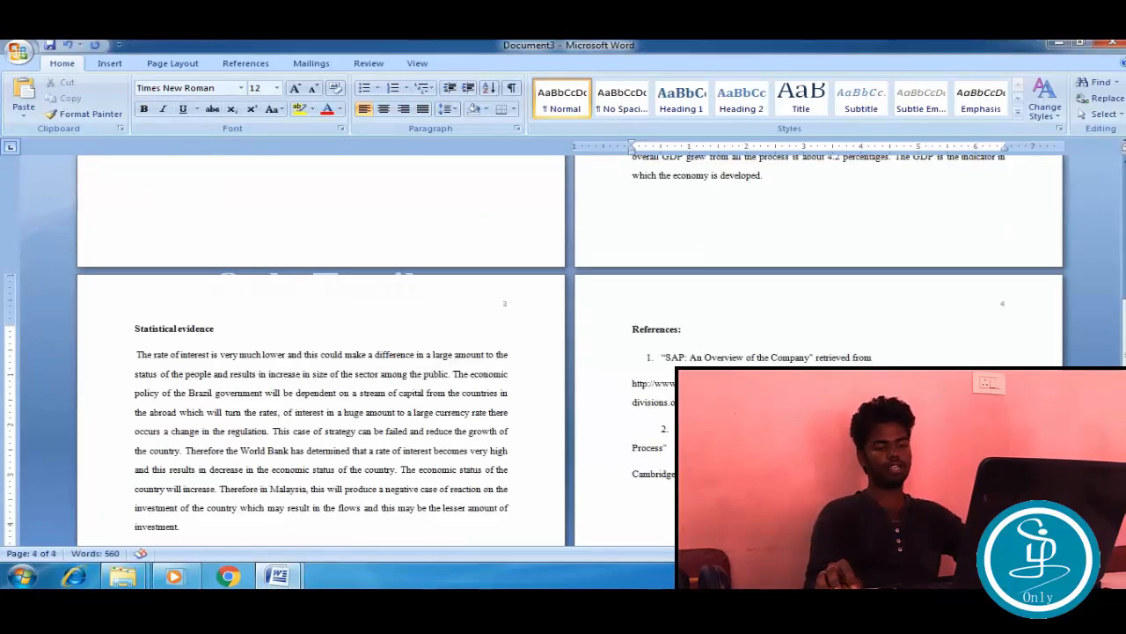
# Step: Examine the first entry under References, highlighting its quoted title, the words "retrieved from" and the web address
pyautogui.moveTo(1047, 554); pyautogui.dragTo(1057, 553)
pyautogui.moveTo(1123, 452); pyautogui.dragTo(1123, 410)
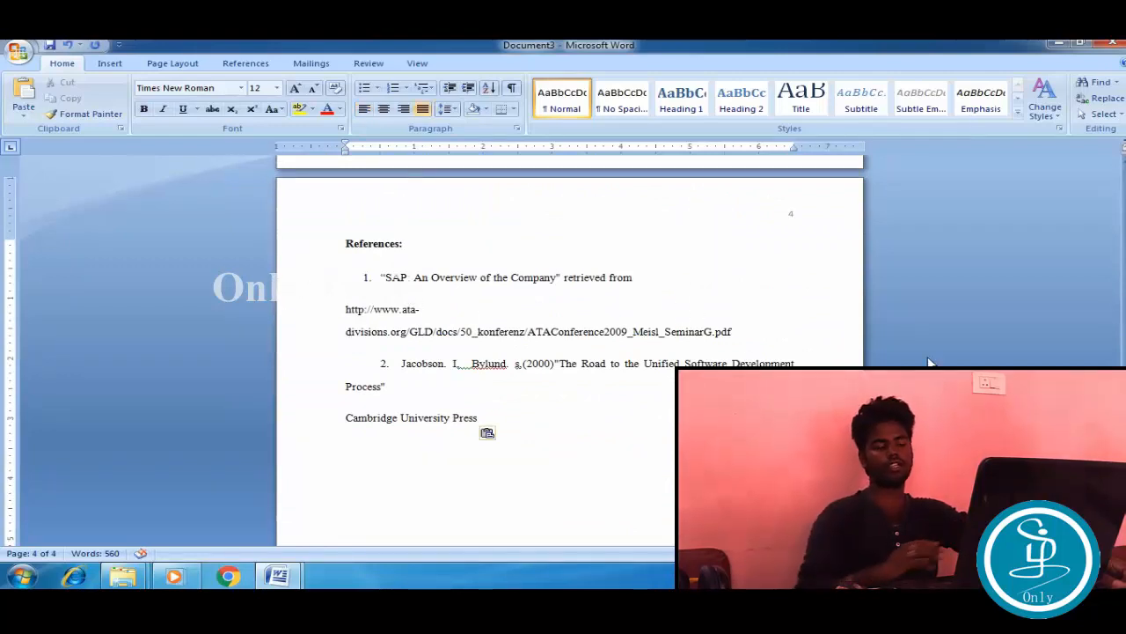
pyautogui.moveTo(1123, 410); pyautogui.dragTo(1123, 414)
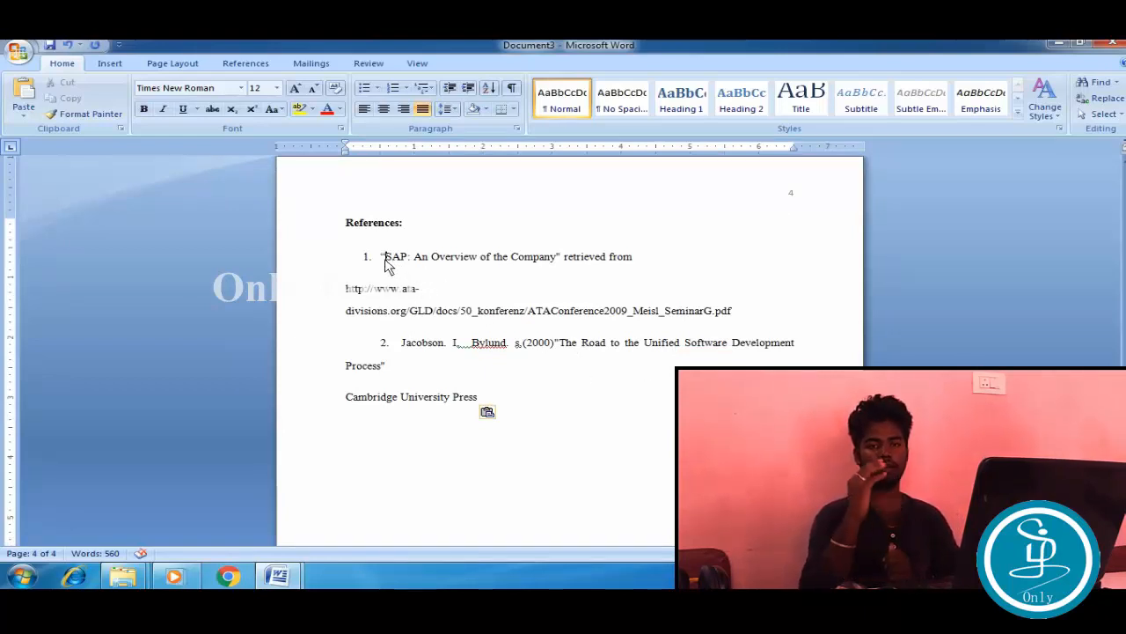
pyautogui.moveTo(385, 264); pyautogui.dragTo(538, 266)
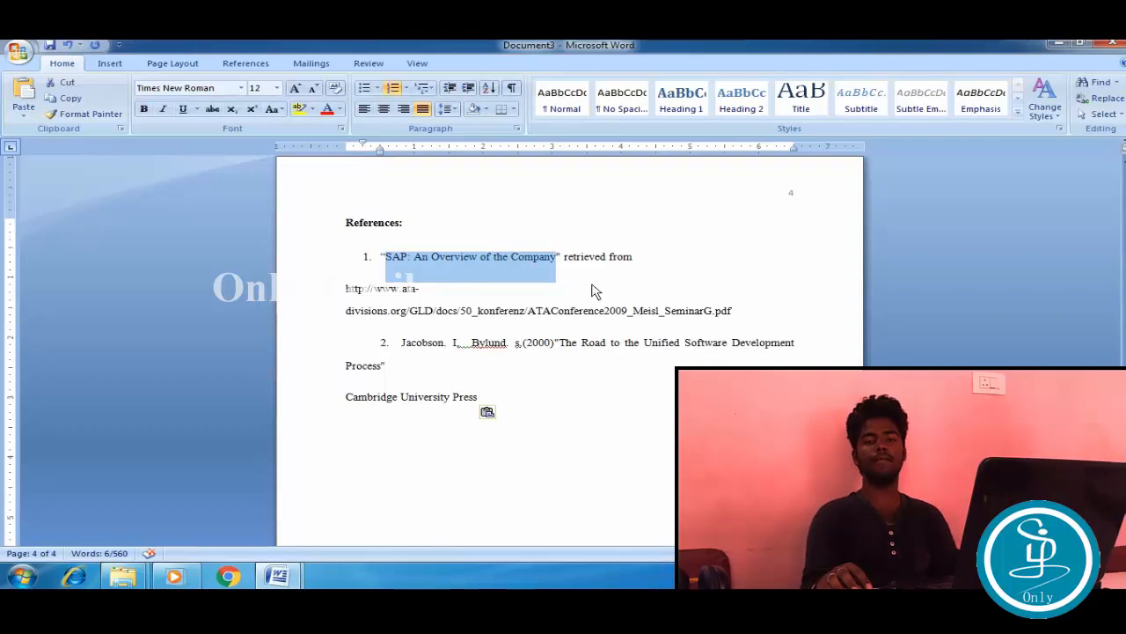
pyautogui.moveTo(564, 259); pyautogui.dragTo(623, 258)
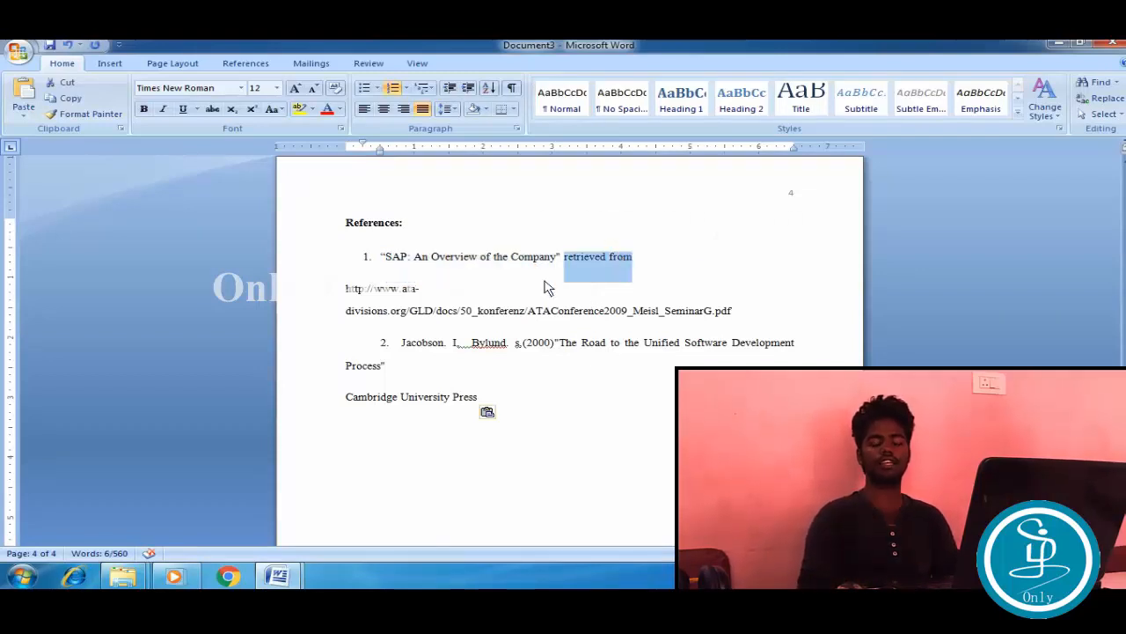
pyautogui.click(422, 311)
pyautogui.moveTo(346, 288); pyautogui.dragTo(469, 292)
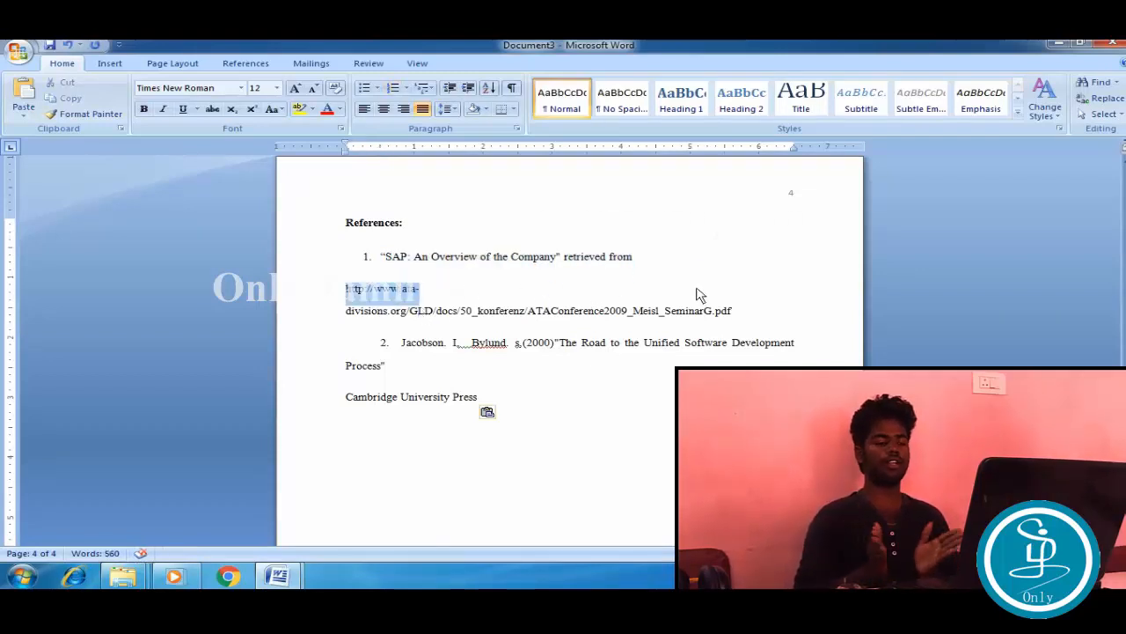
pyautogui.moveTo(753, 311); pyautogui.dragTo(757, 317)
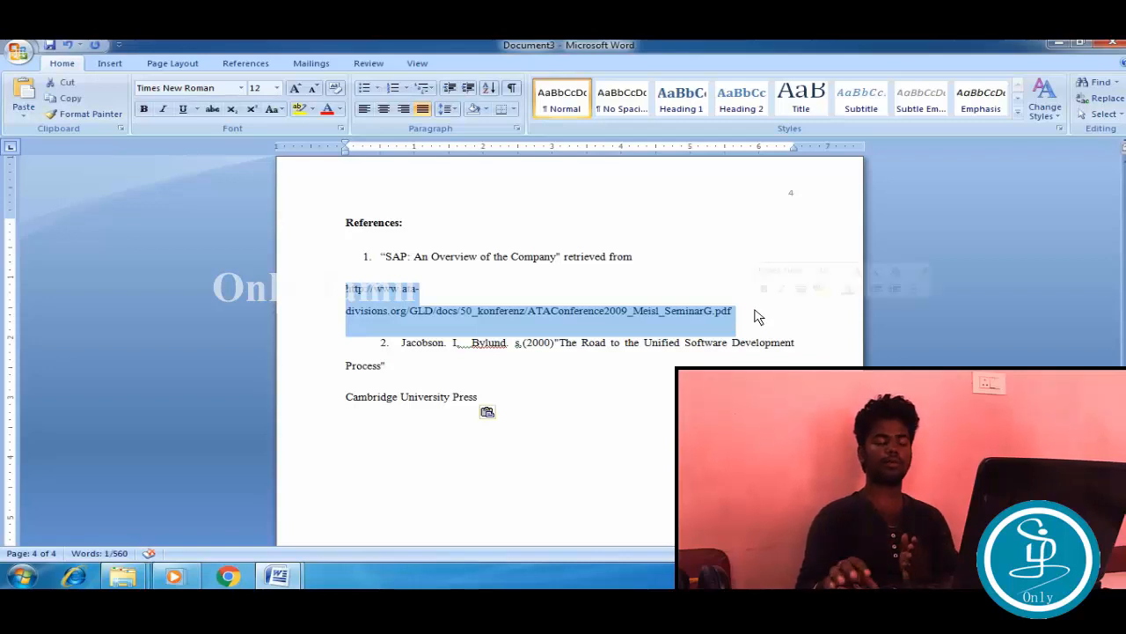
pyautogui.click(609, 317)
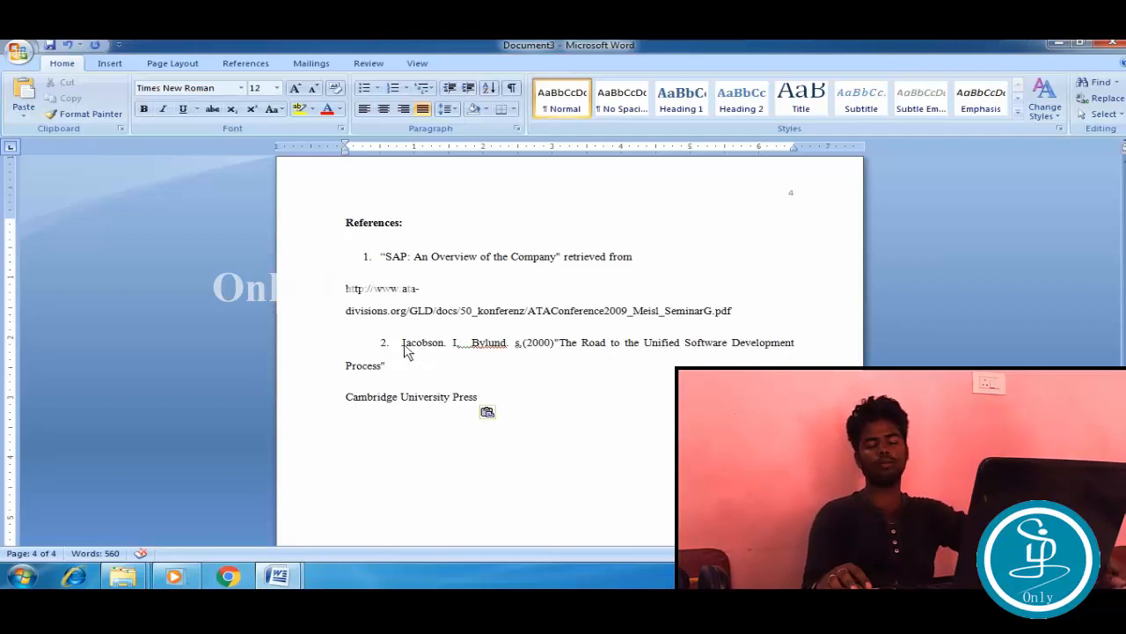
# Step: Examine the second reference entry, highlighting its book title, the year in parentheses and the publisher line
pyautogui.moveTo(400, 350); pyautogui.dragTo(742, 354)
pyautogui.click(555, 367)
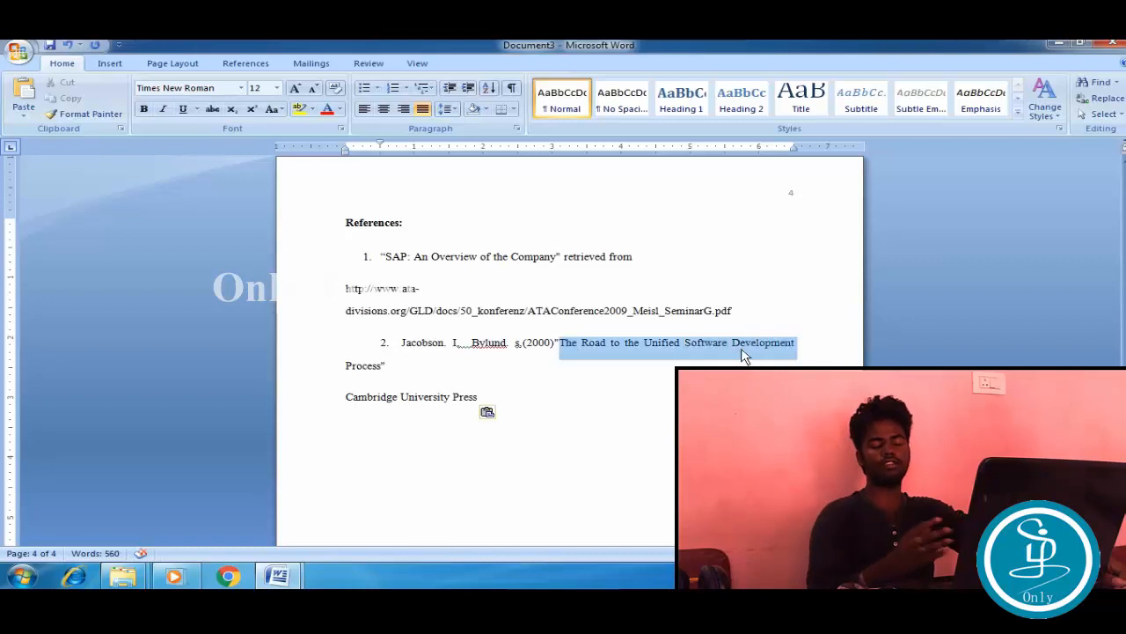
pyautogui.click(530, 352)
pyautogui.doubleClick(538, 351)
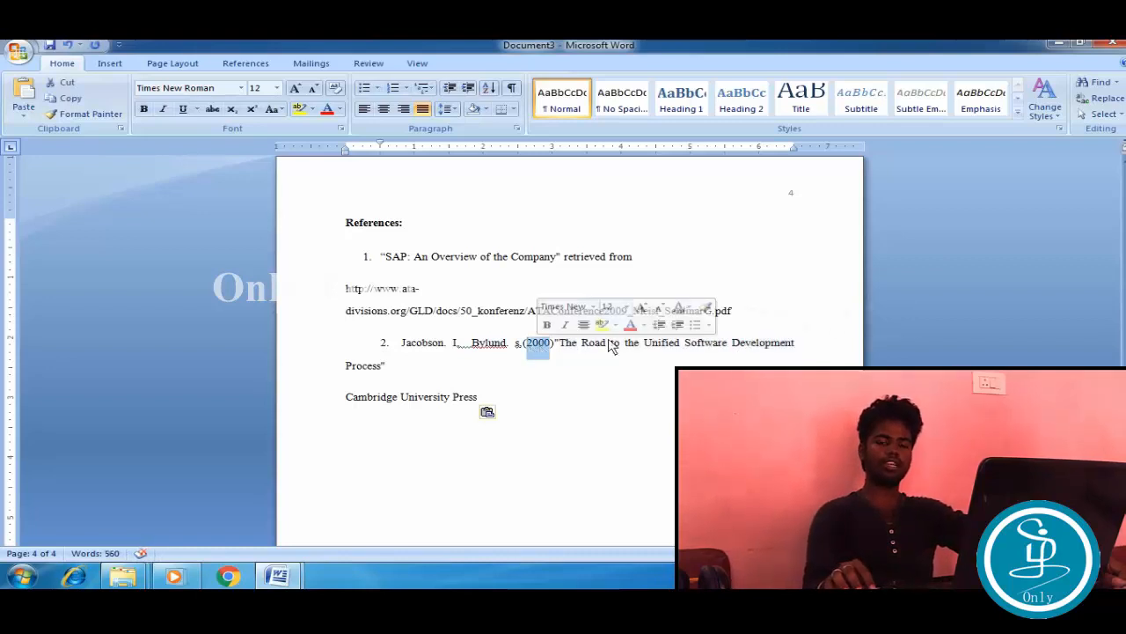
pyautogui.moveTo(508, 422); pyautogui.dragTo(309, 408)
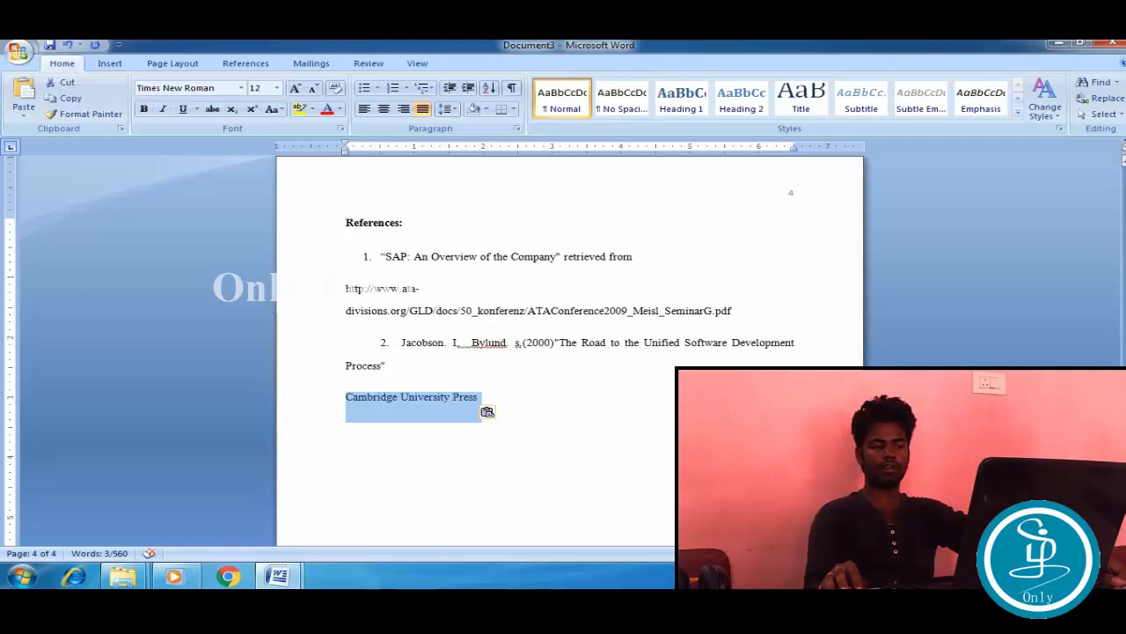
# Step: Review the pasted body text from the references page back to the ABSTRACT heading on page 2
pyautogui.scroll(-4, 570, 352)
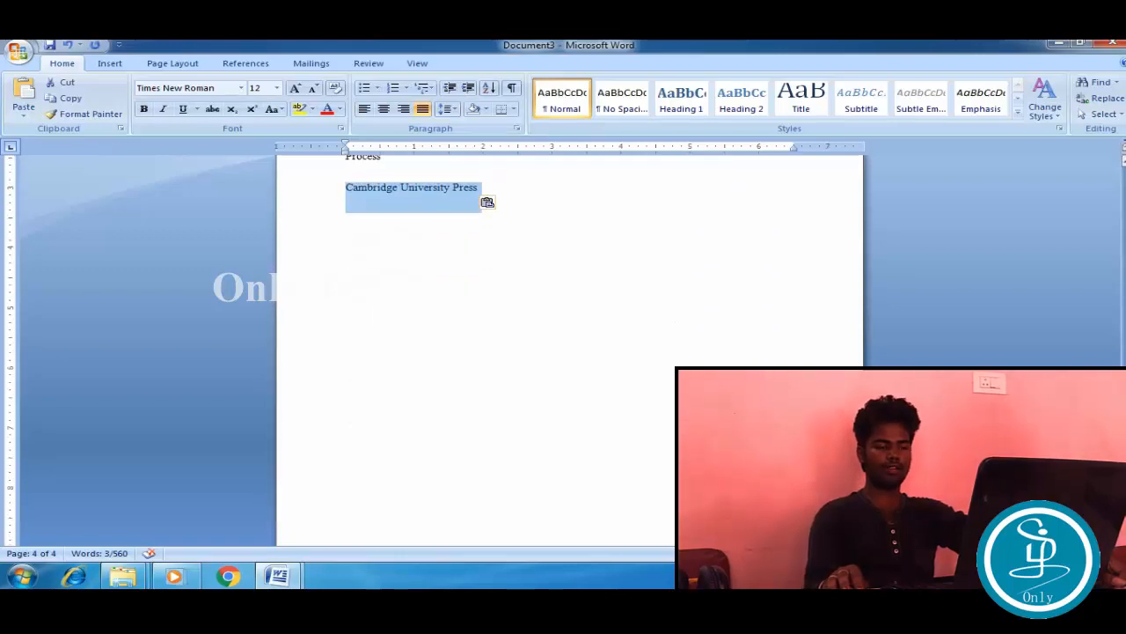
pyautogui.scroll(3, 569, 352)
pyautogui.scroll(8, 570, 352)
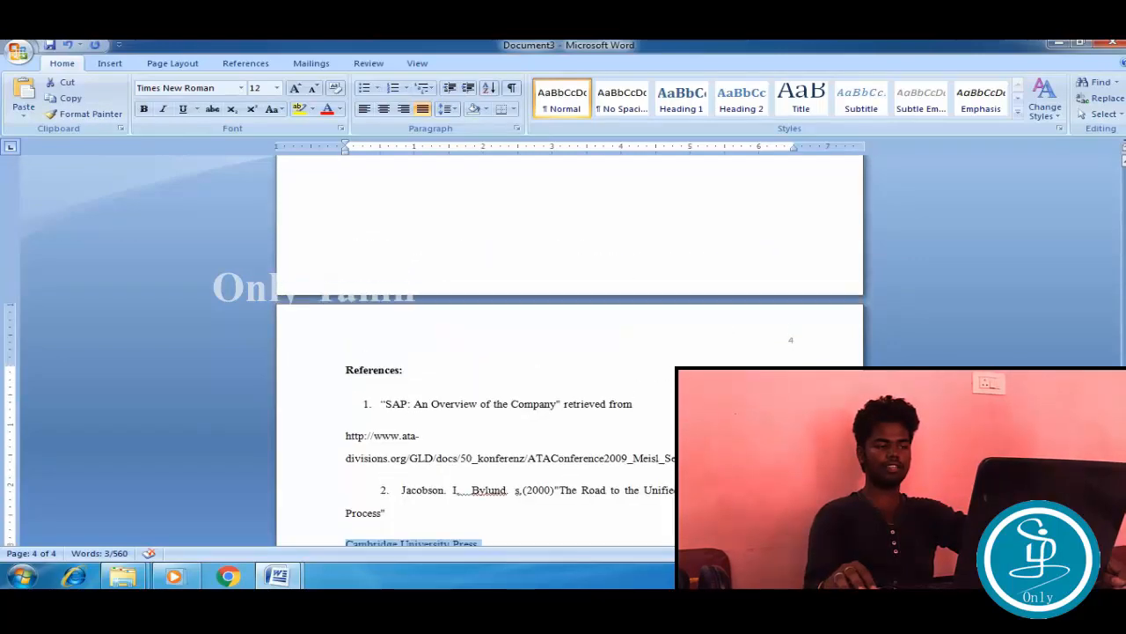
pyautogui.scroll(5, 570, 352)
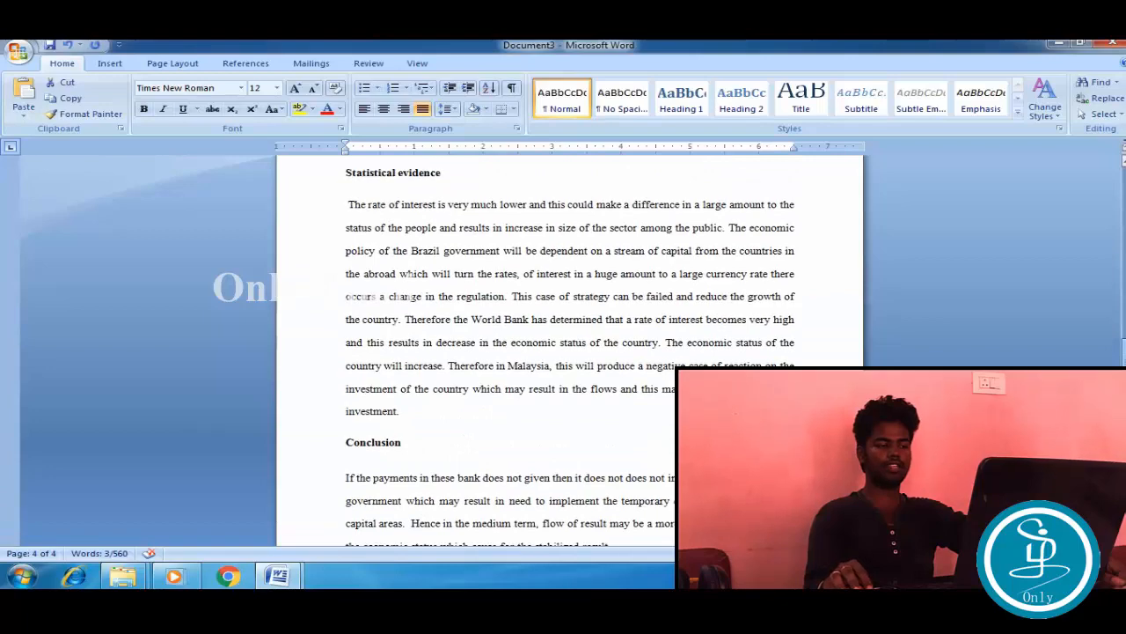
pyautogui.scroll(11, 401, 278)
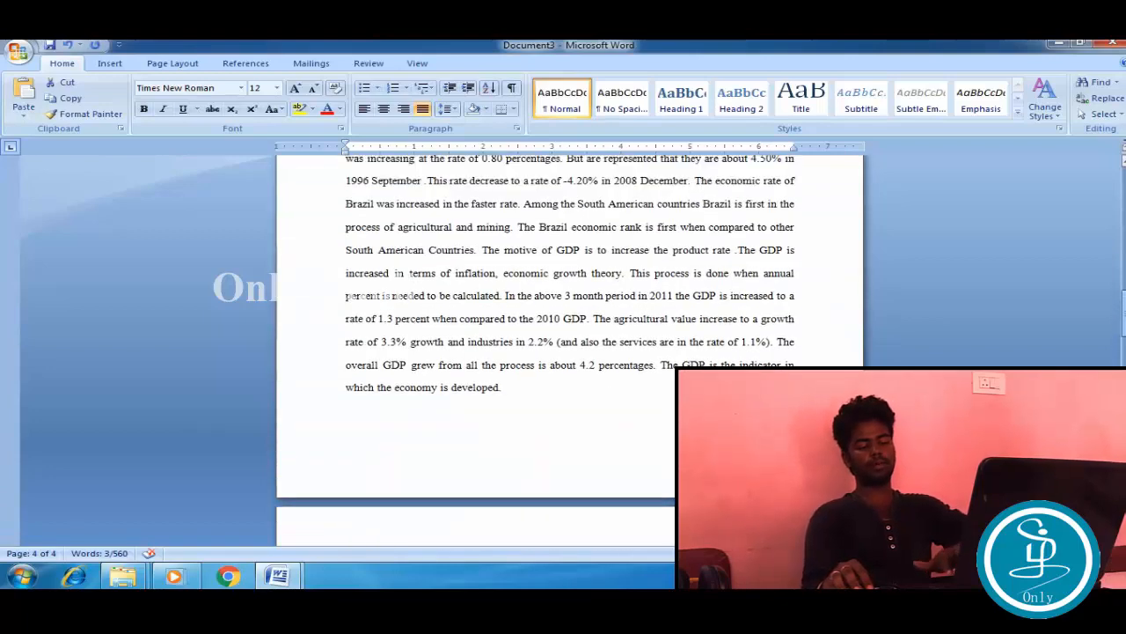
pyautogui.scroll(4, 569, 352)
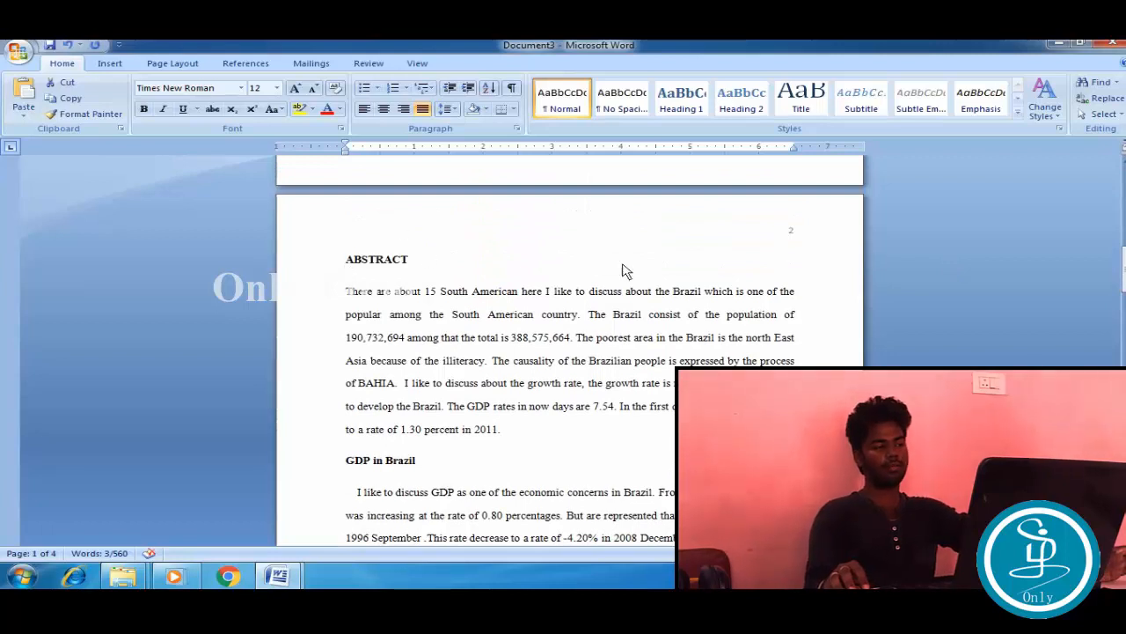
# Step: Add a blank line above the ABSTRACT heading on page 2 and insert the built-in Manual Table of contents there
pyautogui.click(350, 264)
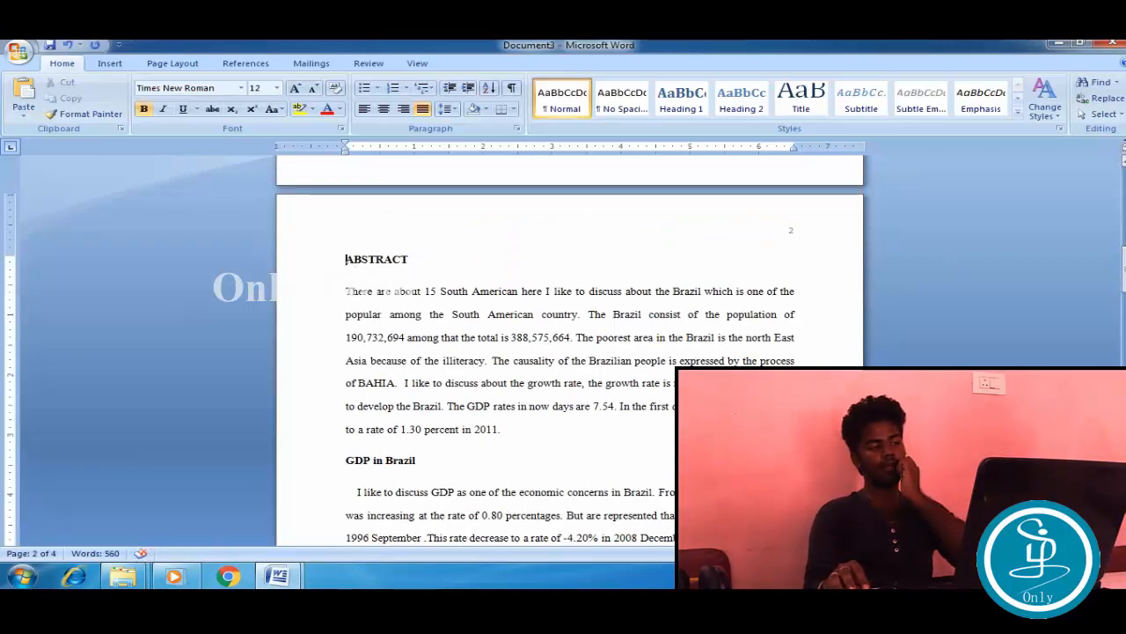
pyautogui.press('Return')
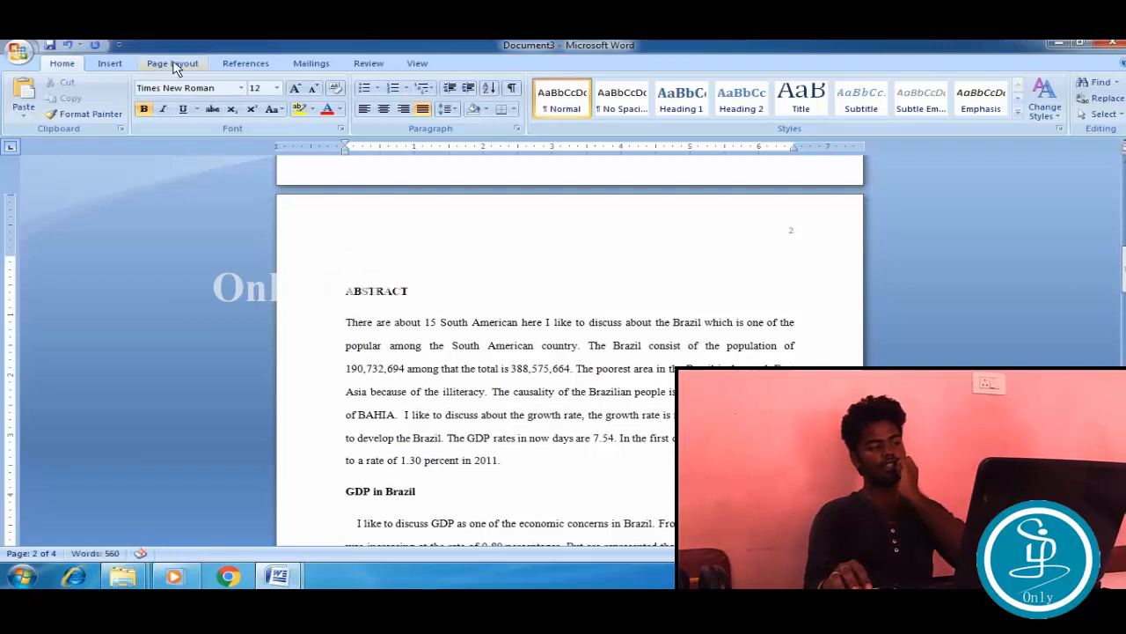
pyautogui.click(240, 64)
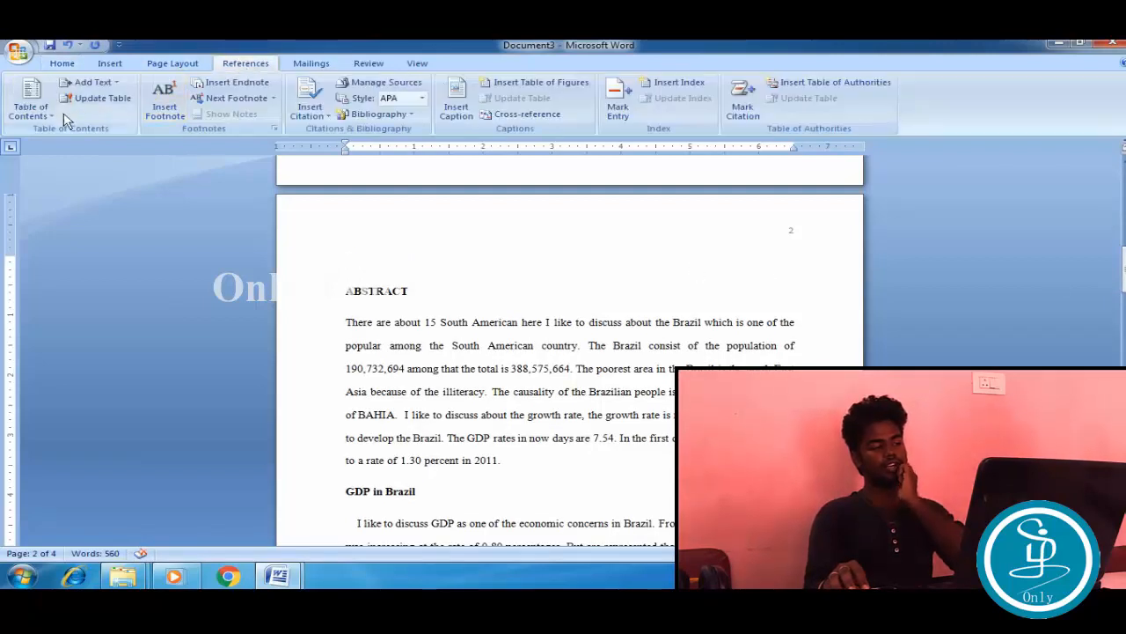
pyautogui.click(30, 98)
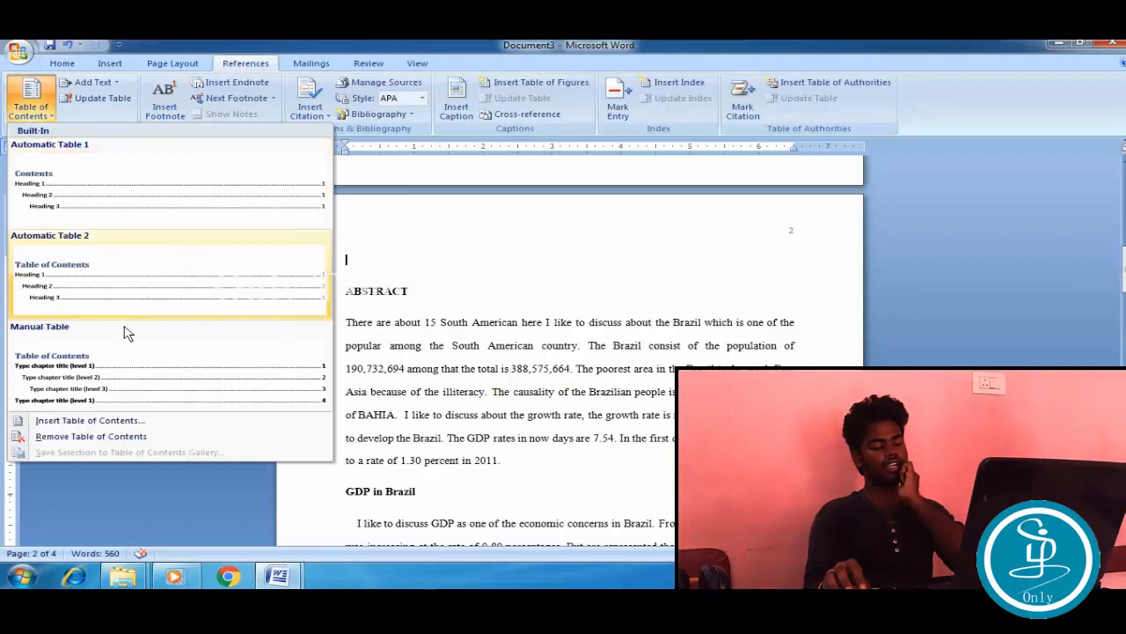
pyautogui.click(119, 389)
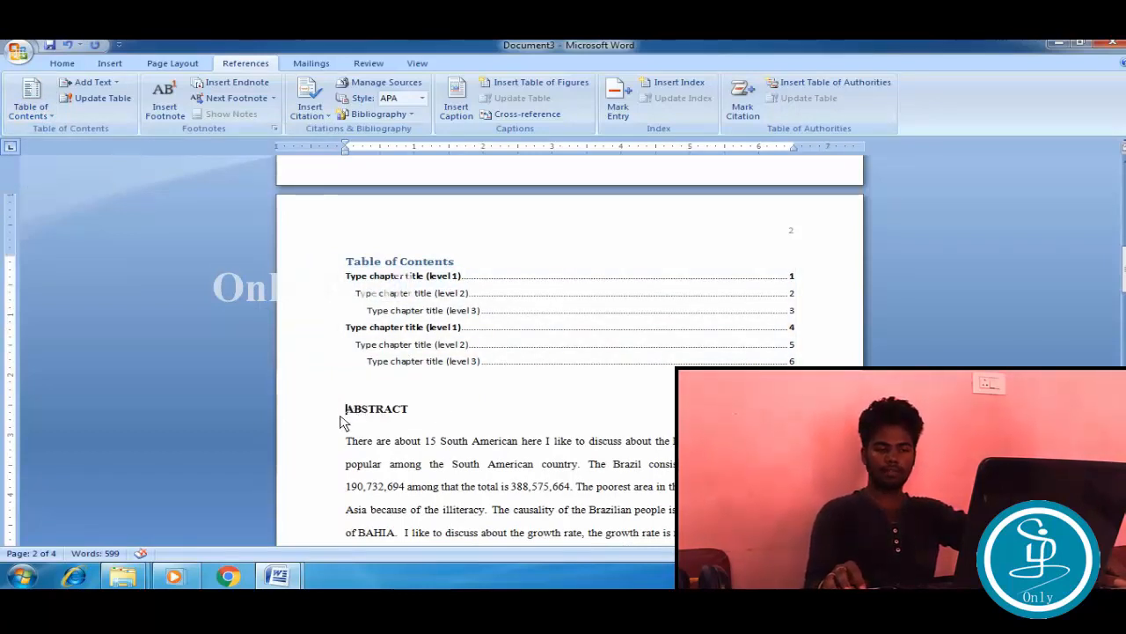
# Step: Push the ABSTRACT heading and the body text below the table of contents onto page 3
pyautogui.press('Return')
pyautogui.press('Return')
pyautogui.press('Return')
pyautogui.press('Return')
pyautogui.press('Return')
pyautogui.press('Return')
pyautogui.press('Return')
pyautogui.press('Return')
pyautogui.press('Return')
pyautogui.press('Return')
pyautogui.press('Return')
pyautogui.press('Return')
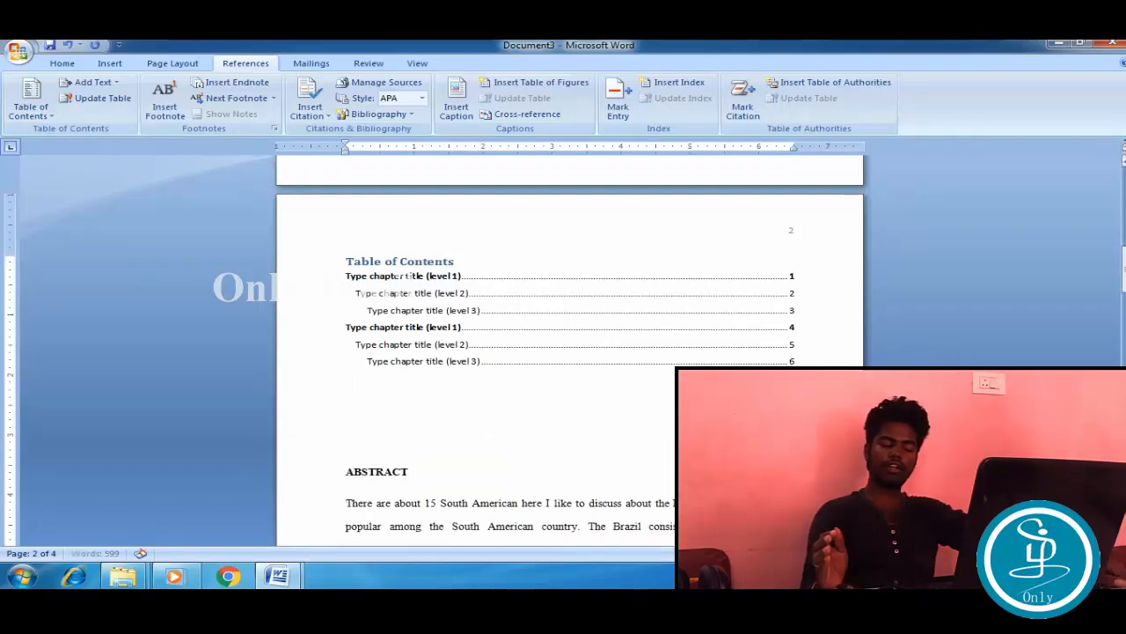
pyautogui.hotkey('ctrl', 'Return')
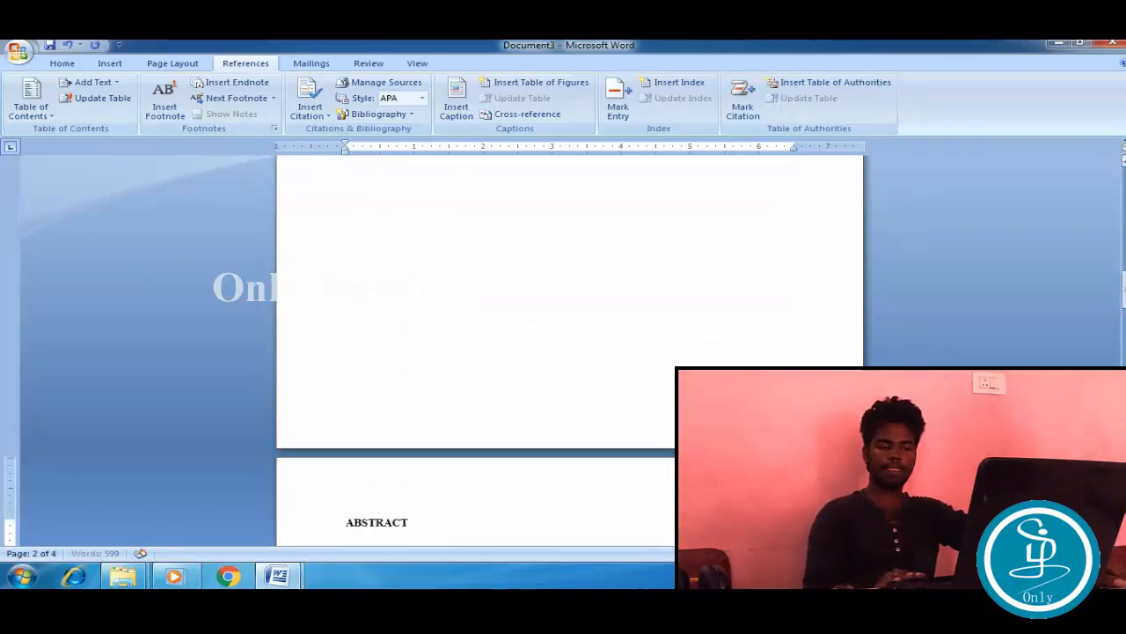
pyautogui.scroll(-5, 570, 352)
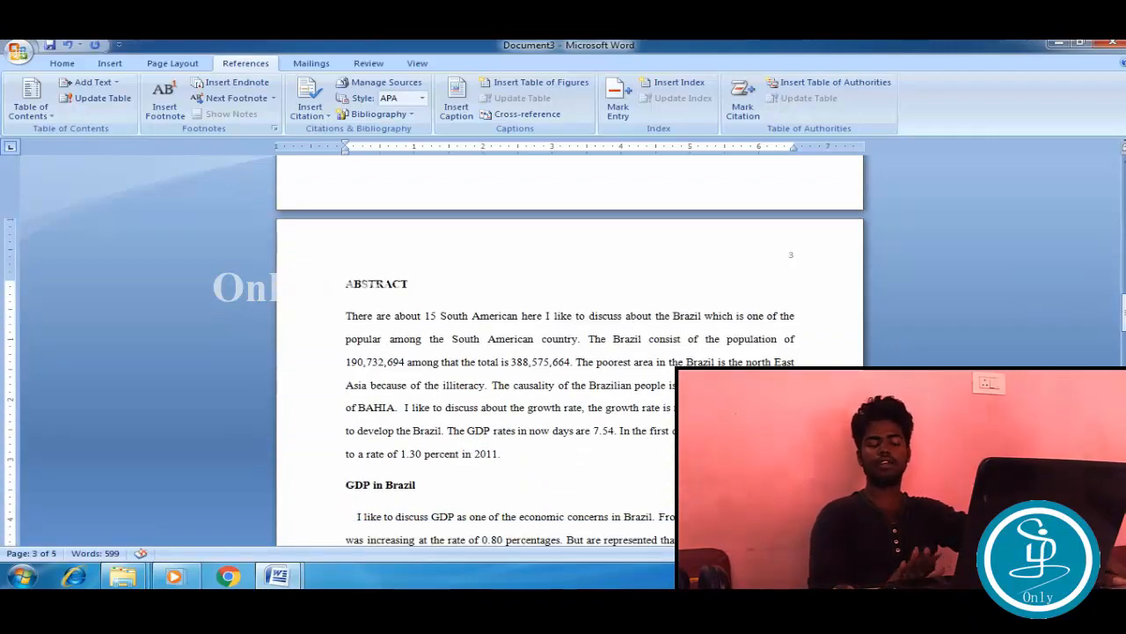
pyautogui.scroll(-1, 569, 352)
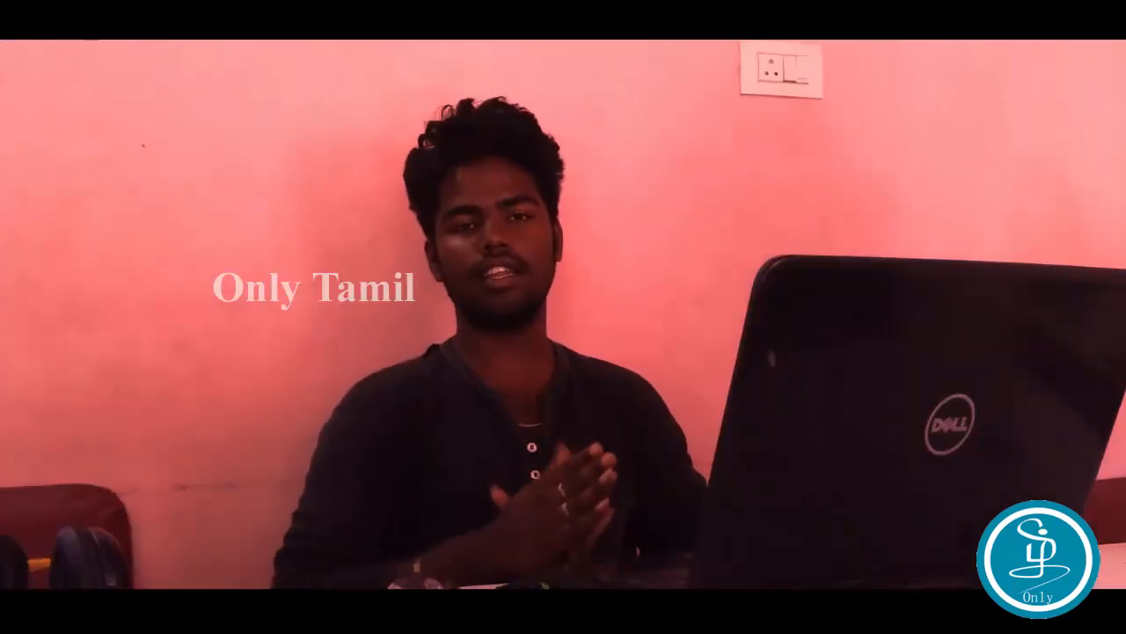